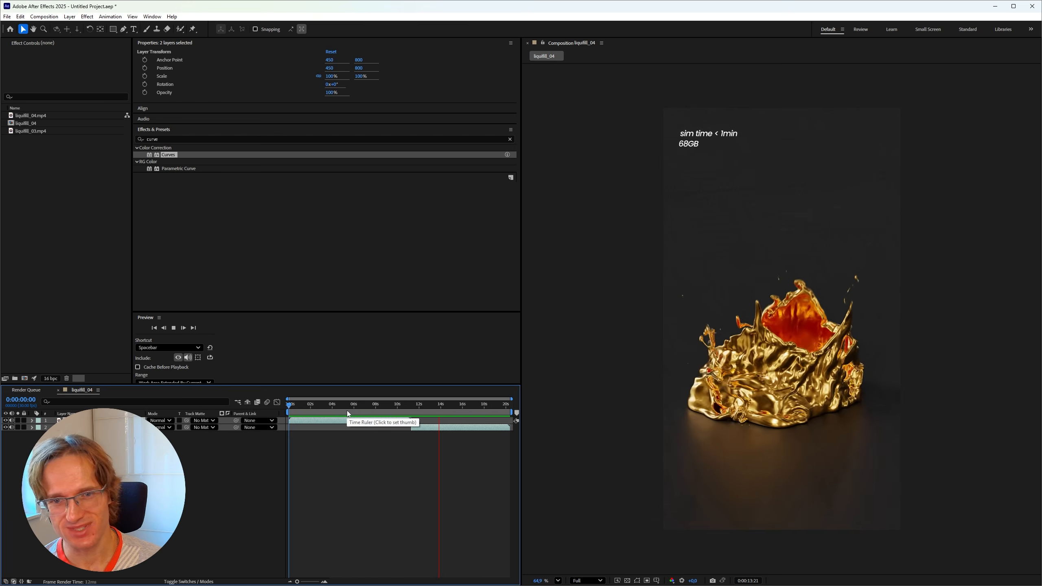
# Scrub the liquid-fill render from the fill through the 16-second collapse, ending near 0:00:01:14
pyautogui.moveTo(348, 412); pyautogui.dragTo(285, 406)
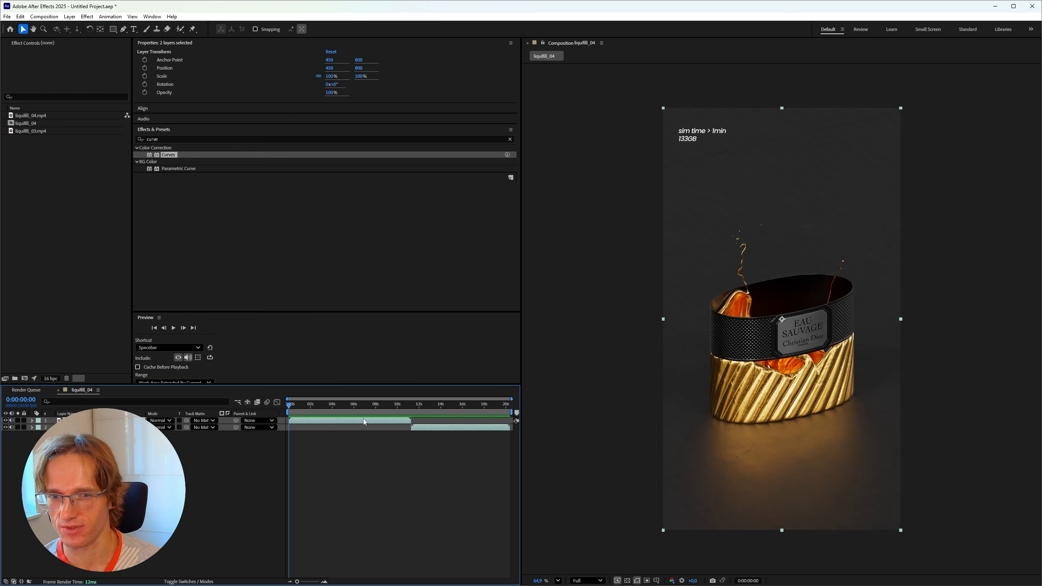
pyautogui.moveTo(289, 410); pyautogui.dragTo(442, 418)
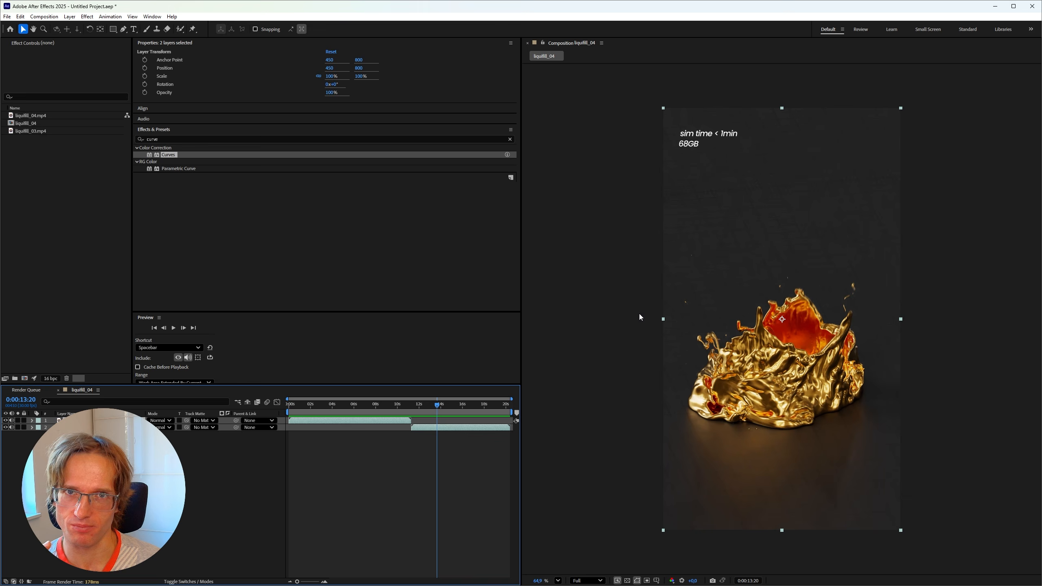
pyautogui.moveTo(412, 412); pyautogui.dragTo(450, 412)
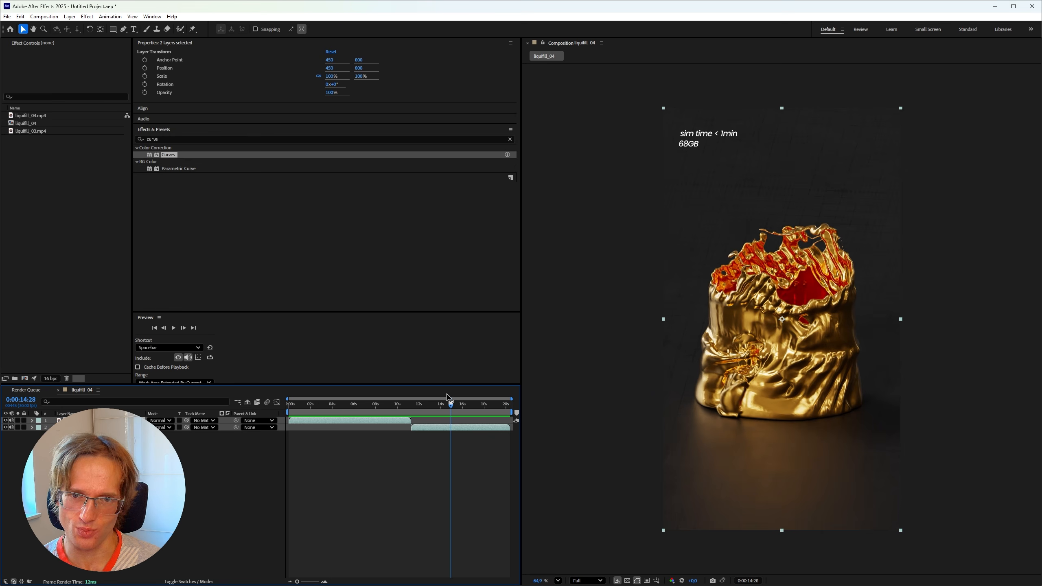
pyautogui.moveTo(451, 412); pyautogui.dragTo(462, 412)
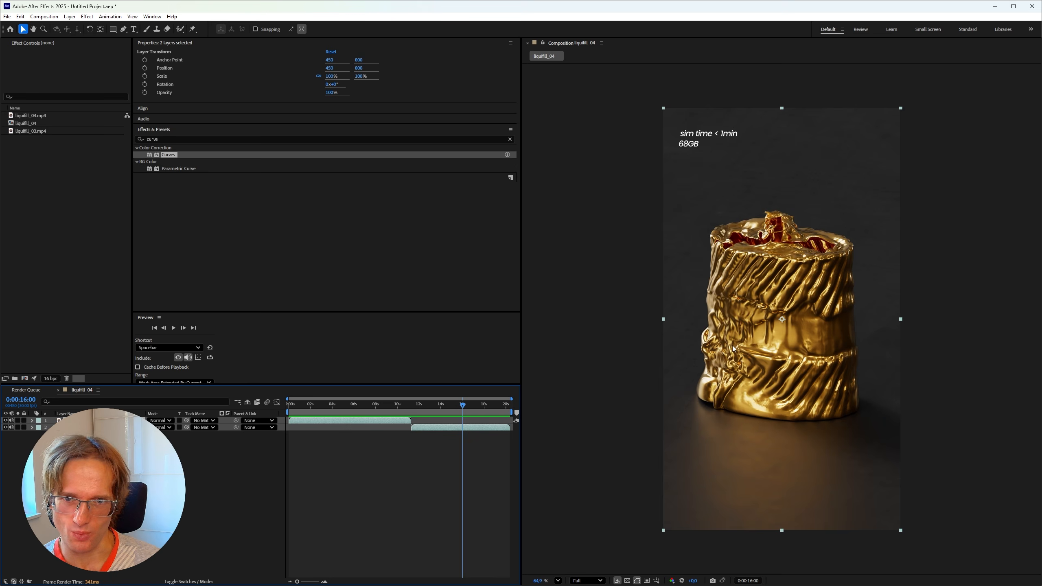
pyautogui.moveTo(463, 406); pyautogui.dragTo(450, 406)
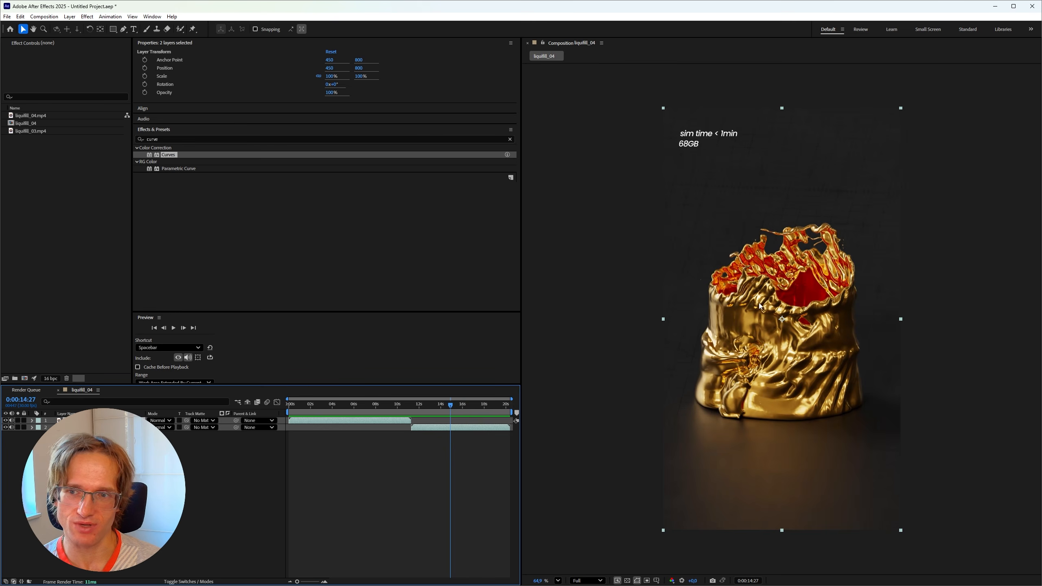
pyautogui.moveTo(309, 407); pyautogui.dragTo(305, 404)
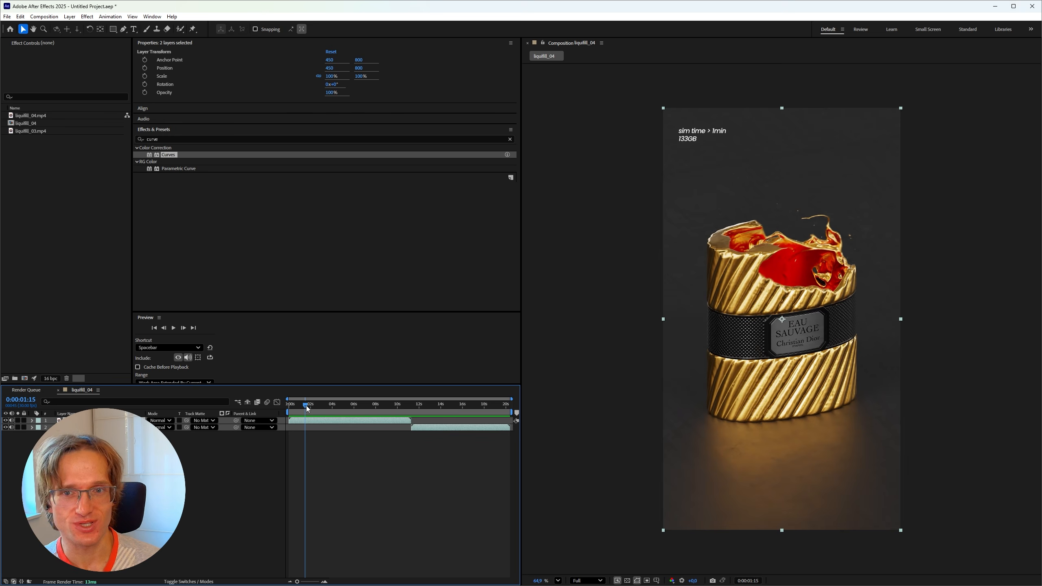
pyautogui.moveTo(304, 410)
pyautogui.mouseDown()
pyautogui.moveTo(293, 409)
pyautogui.moveTo(314, 410)
pyautogui.moveTo(304, 410)
pyautogui.mouseUp()
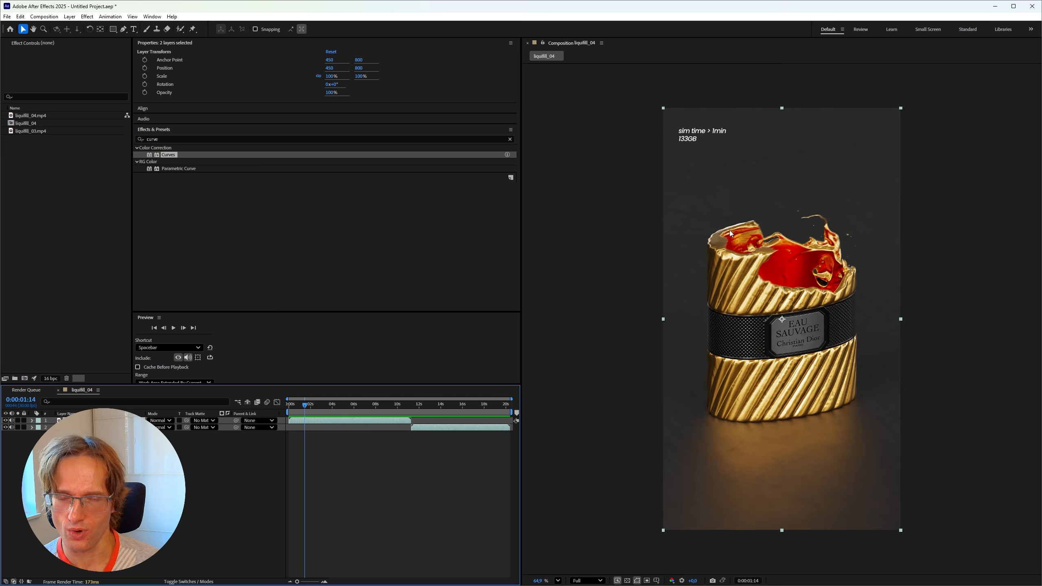
# Scrub from the splash frame past the intact bottle to its gold puddle at 0:00:12:28
pyautogui.moveTo(306, 407); pyautogui.dragTo(306, 411)
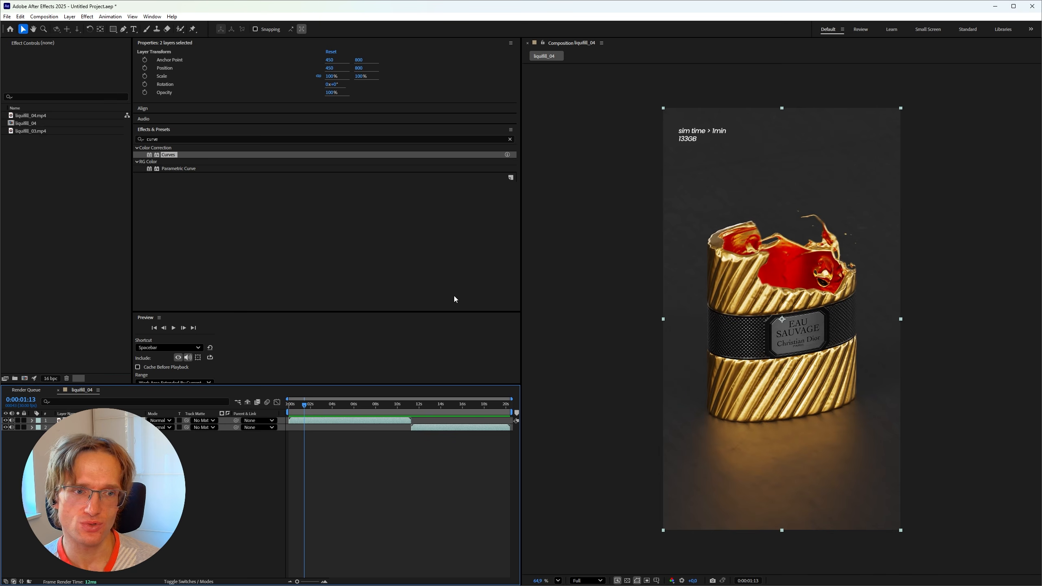
pyautogui.moveTo(317, 409); pyautogui.dragTo(332, 412)
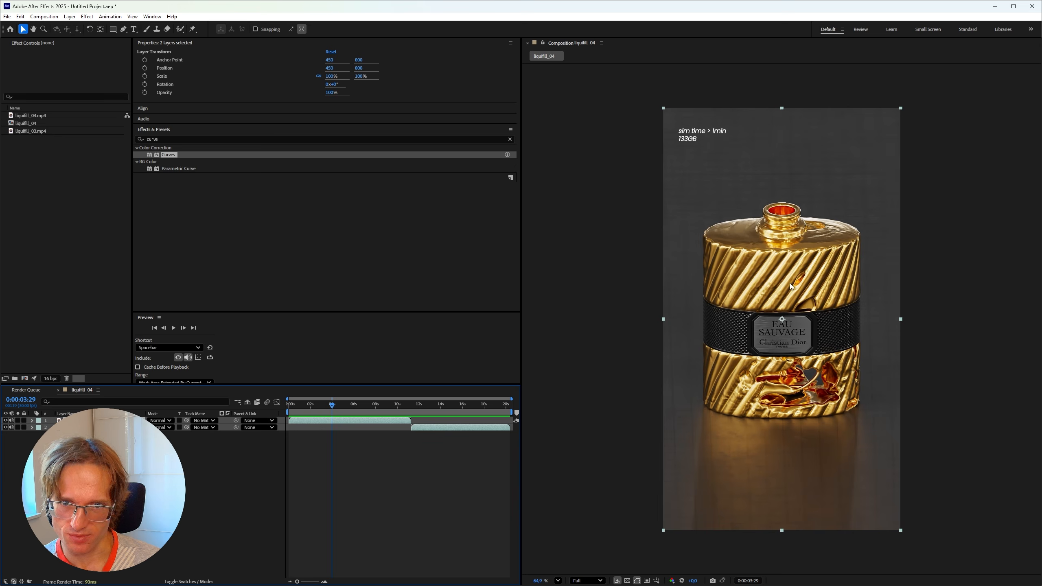
pyautogui.moveTo(332, 408); pyautogui.dragTo(355, 408)
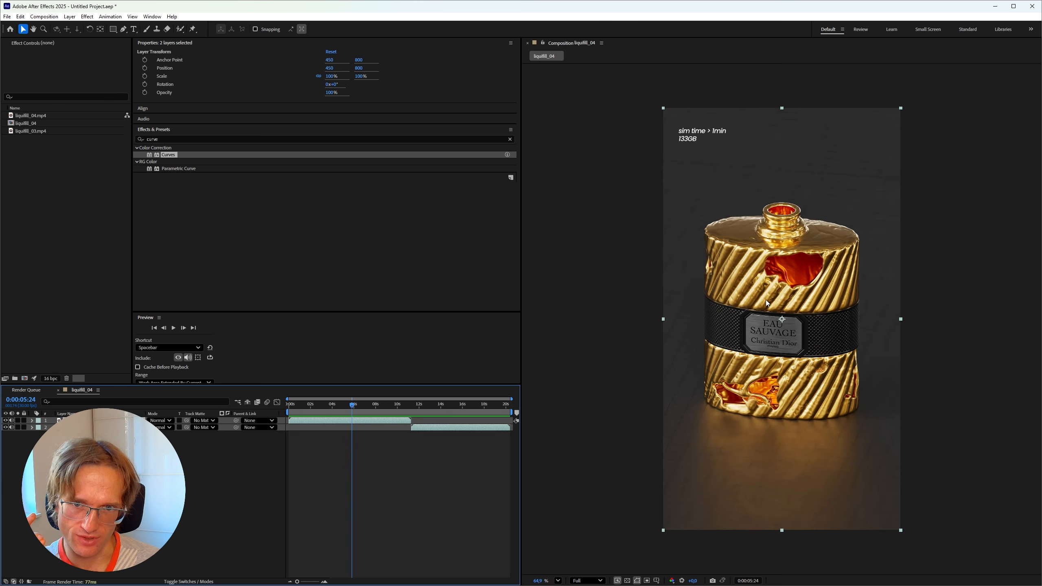
pyautogui.moveTo(372, 408); pyautogui.dragTo(463, 412)
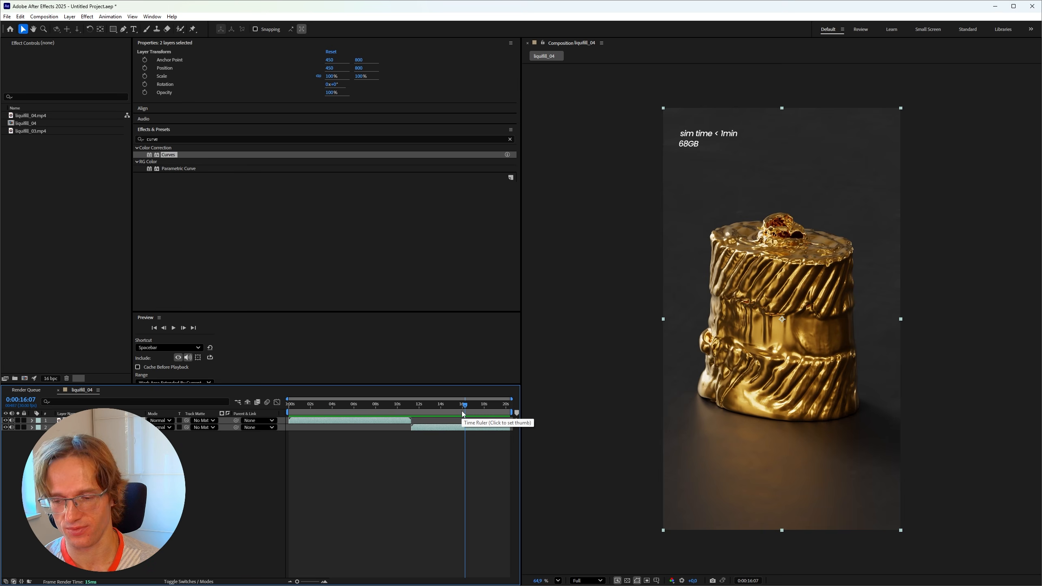
pyautogui.moveTo(343, 410); pyautogui.dragTo(470, 434)
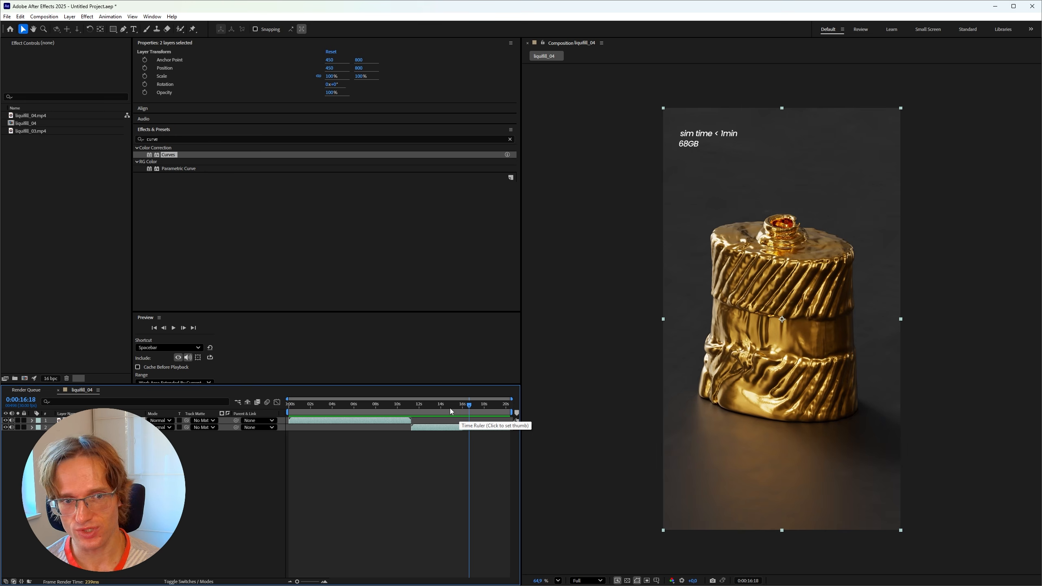
pyautogui.moveTo(451, 417); pyautogui.dragTo(430, 418)
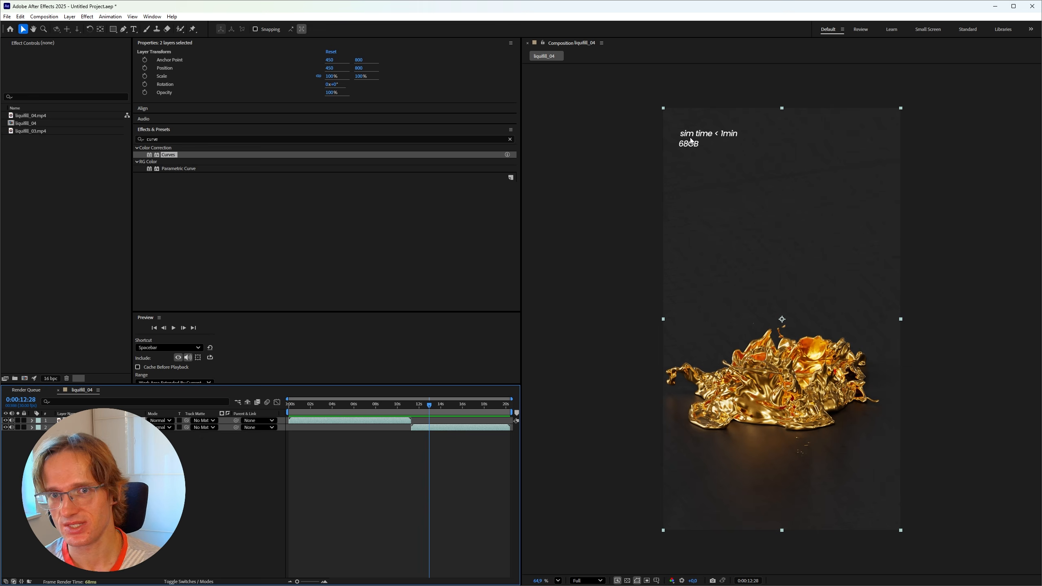
# Compare intact bottle frames between four and seven seconds, settling on 0:00:03:05
pyautogui.click(353, 406)
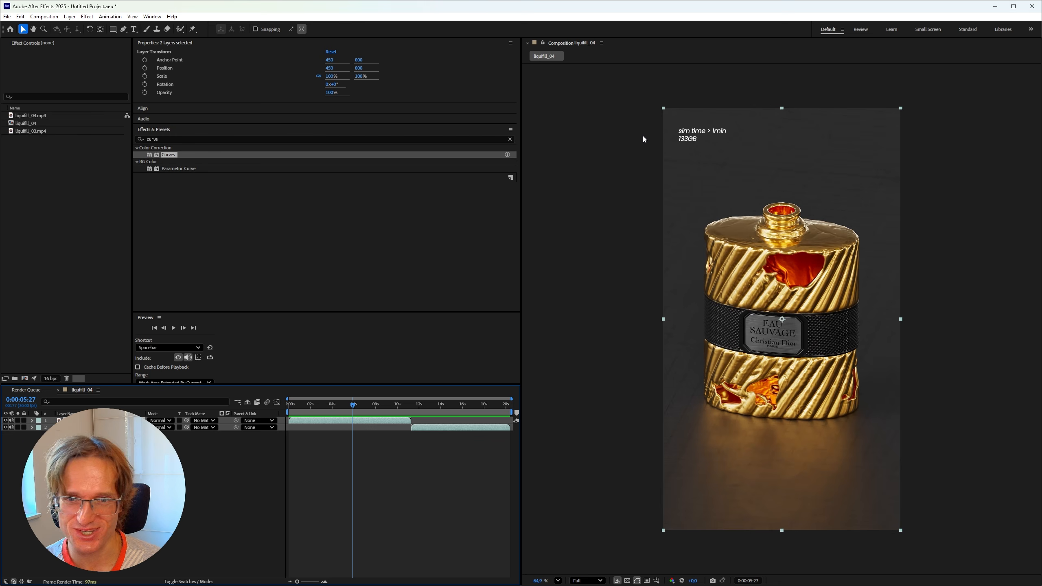
pyautogui.moveTo(347, 406); pyautogui.dragTo(433, 409)
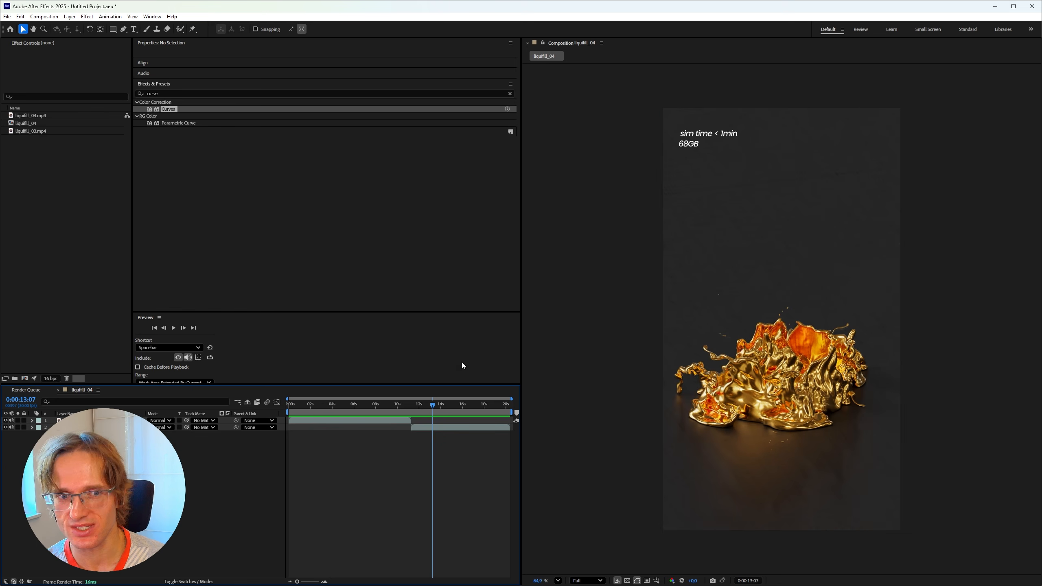
pyautogui.click(369, 405)
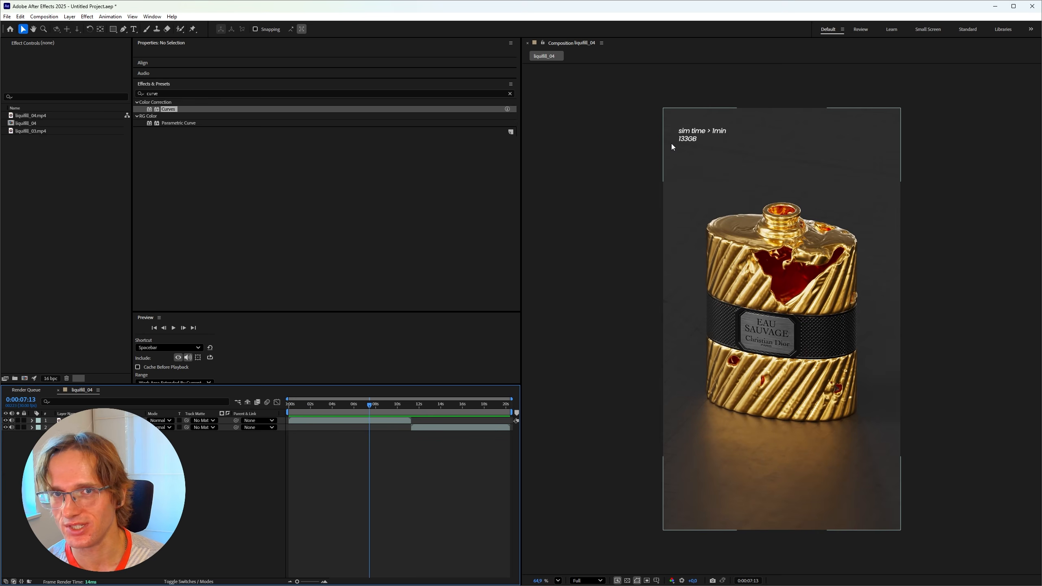
pyautogui.click(363, 405)
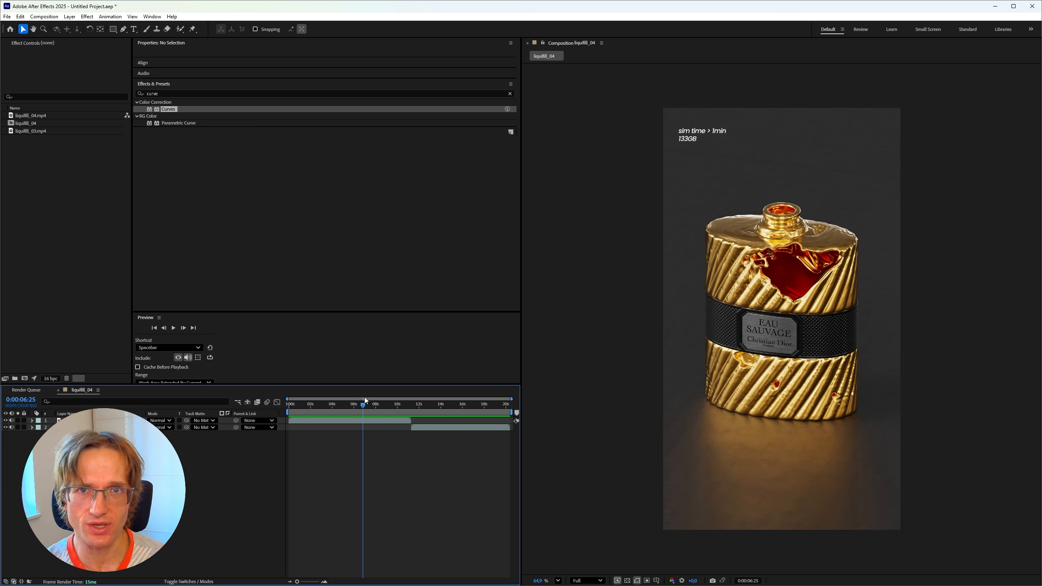
pyautogui.moveTo(365, 402)
pyautogui.mouseDown()
pyautogui.moveTo(322, 420)
pyautogui.moveTo(358, 418)
pyautogui.mouseUp()
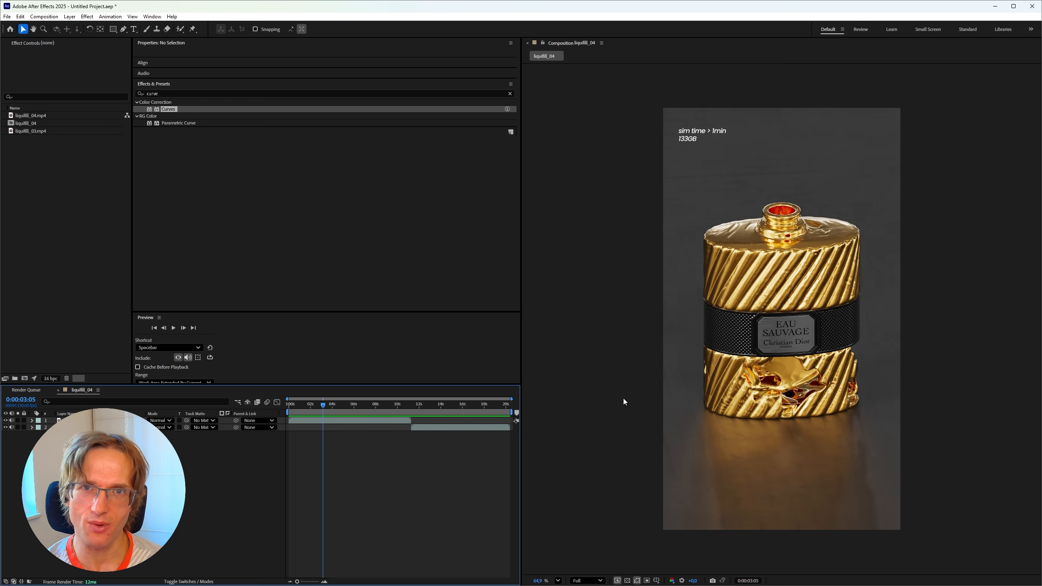
# In Cinema 4D, add a cylinder primitive and stretch it upward to enclose the bottle
pyautogui.click(881, 573)
pyautogui.click(980, 60)
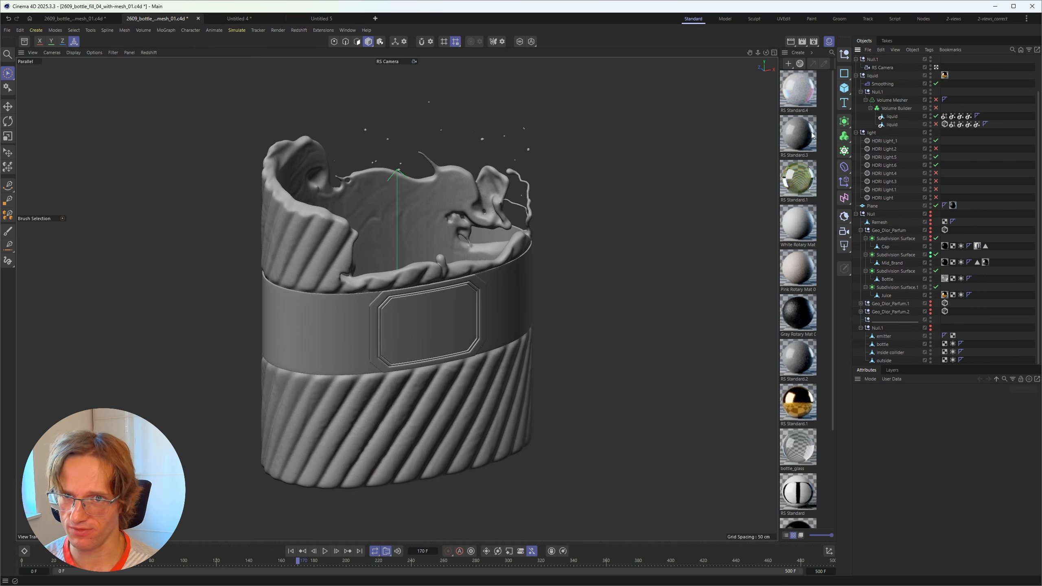
pyautogui.moveTo(848, 88); pyautogui.dragTo(921, 102)
pyautogui.moveTo(399, 427); pyautogui.dragTo(521, 188)
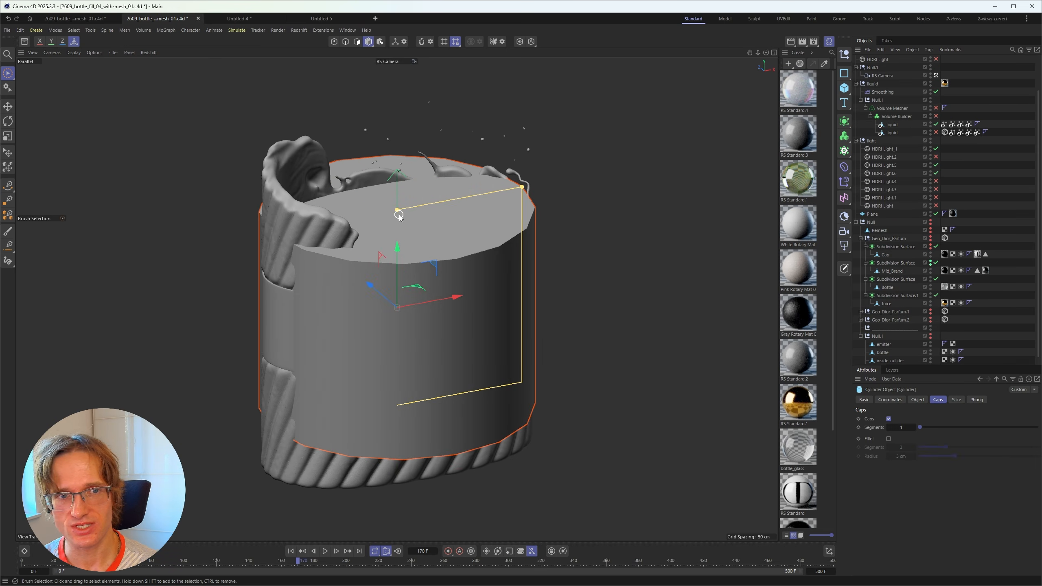
pyautogui.moveTo(397, 210); pyautogui.dragTo(398, 180)
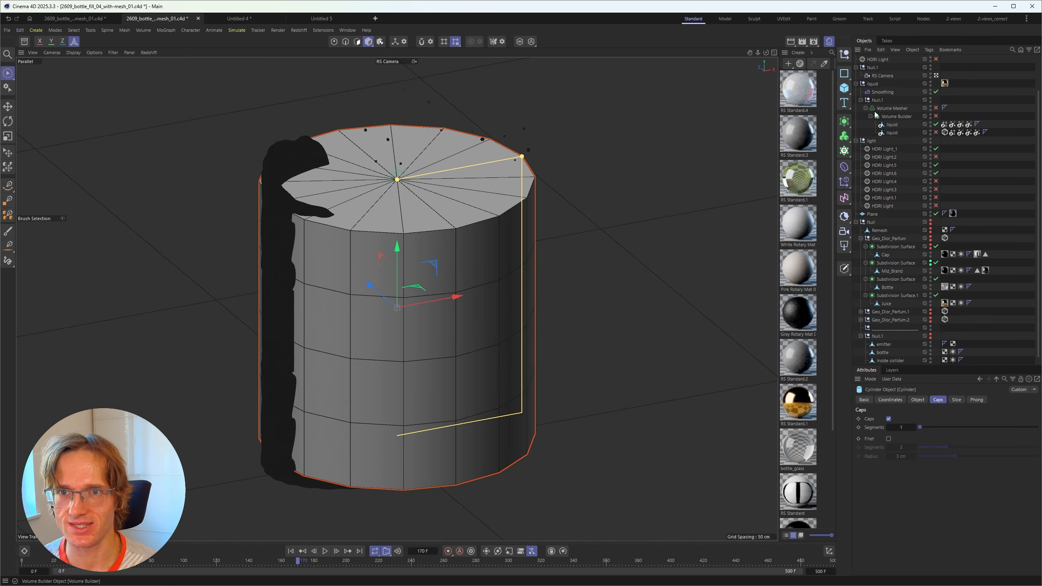
pyautogui.scroll(2, 875, 112)
# Set the cylinder to 300 cm height, 140 cm radius, 35 height and 58 rotation segments
pyautogui.click(918, 399)
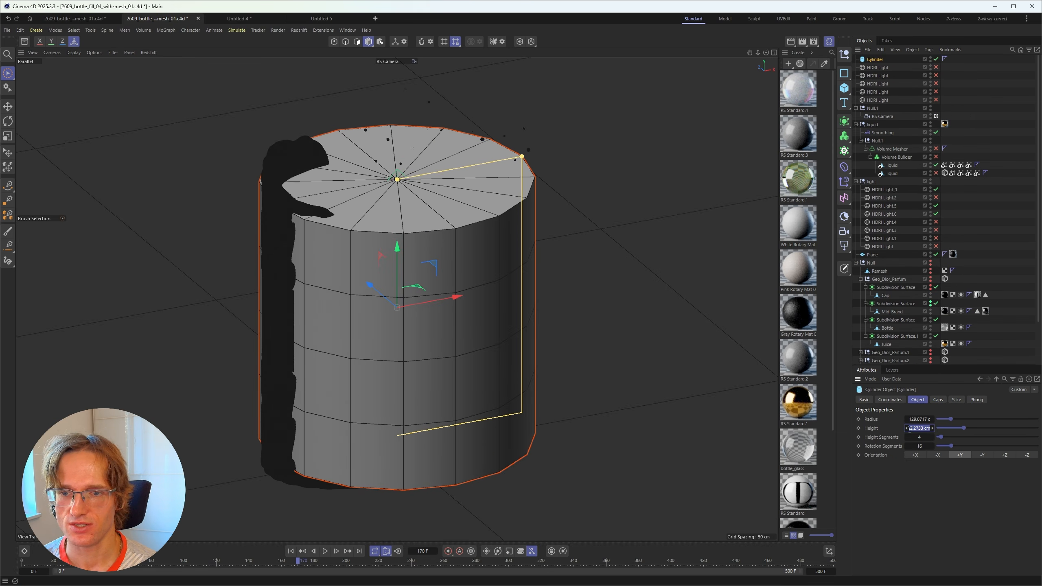
pyautogui.press('Return')
pyautogui.moveTo(398, 252); pyautogui.dragTo(399, 246)
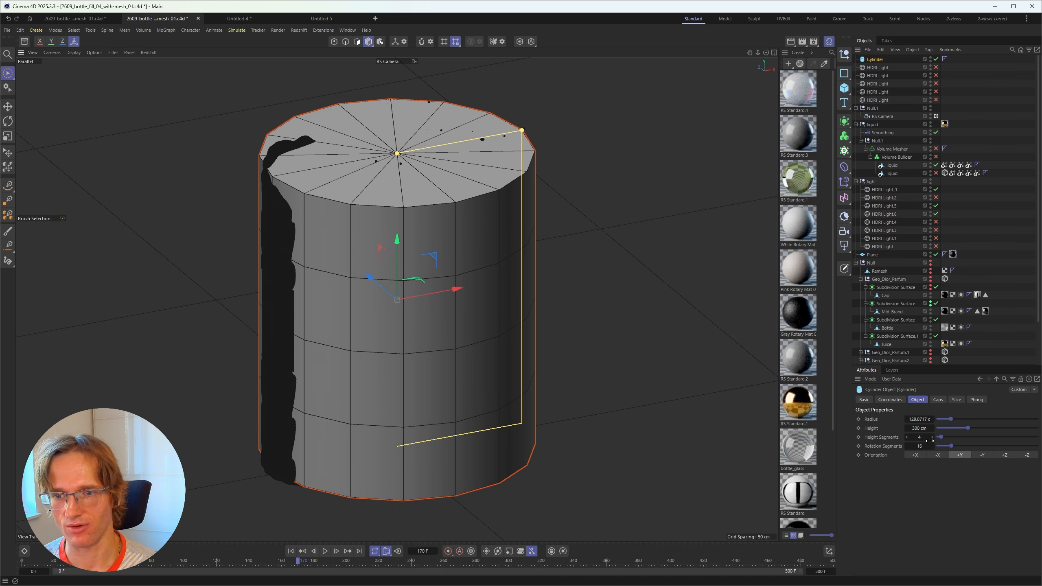
pyautogui.moveTo(950, 420); pyautogui.dragTo(951, 420)
pyautogui.doubleClick(926, 420)
pyautogui.write('140')
pyautogui.press('Return')
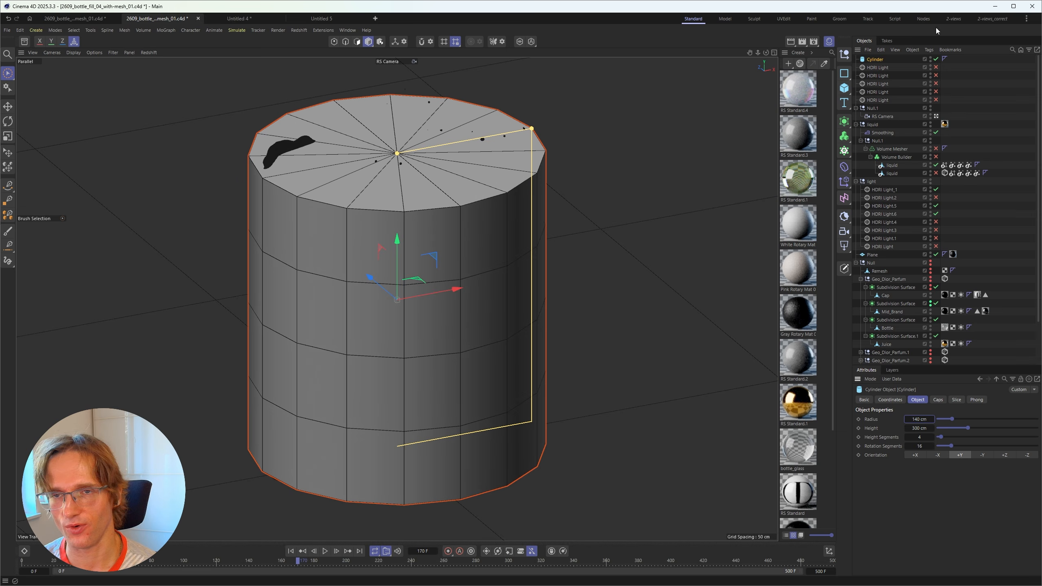
pyautogui.moveTo(951, 446); pyautogui.dragTo(972, 437)
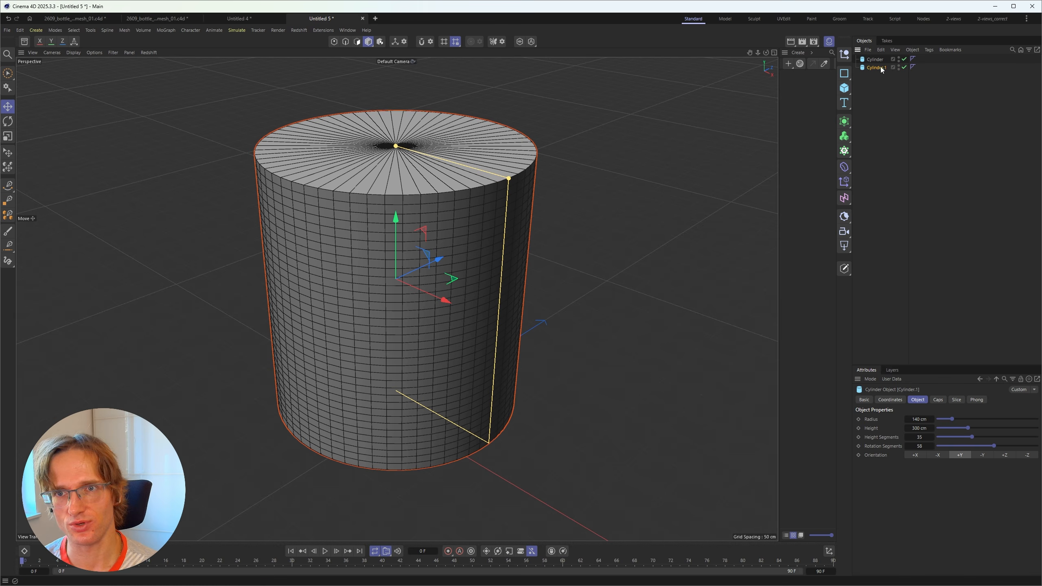
# Hide the original cylinder and test a smaller copy at 30 cm, then 20 cm height
pyautogui.click(905, 59)
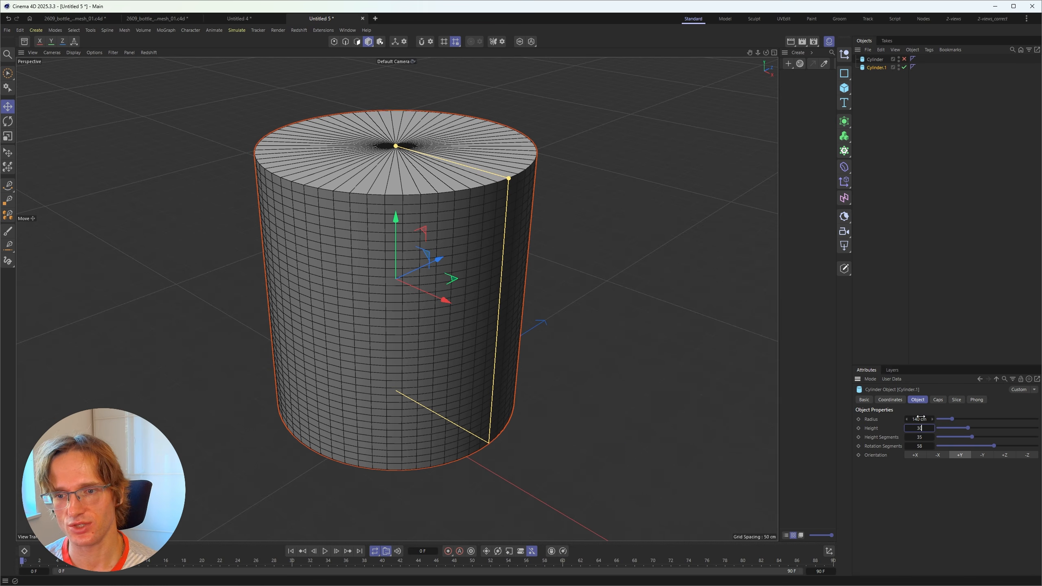
pyautogui.press('Return')
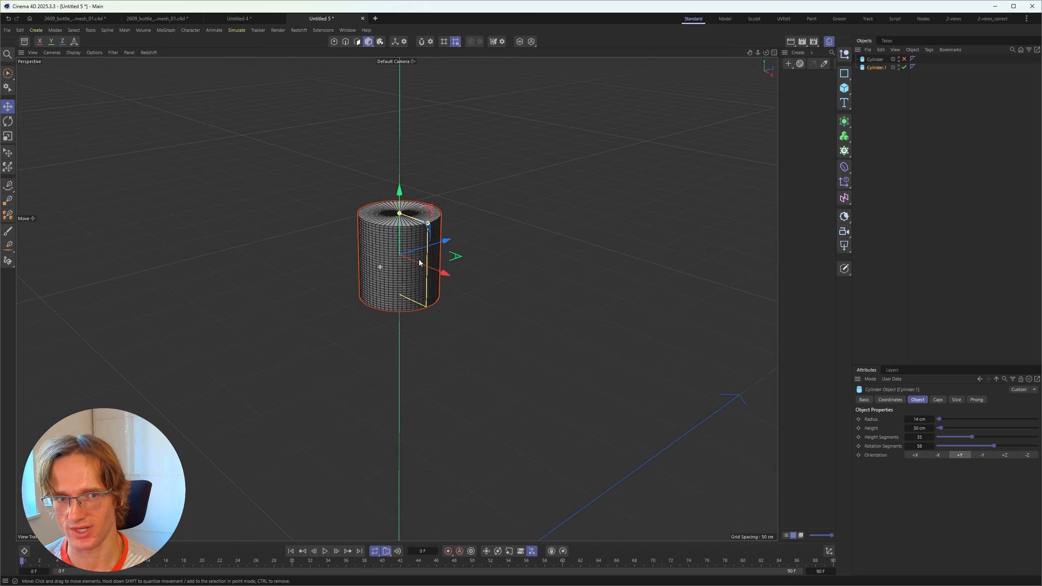
pyautogui.keyDown('alt'); pyautogui.moveTo(419, 259); pyautogui.dragTo(428, 251, button='right'); pyautogui.keyUp('alt')
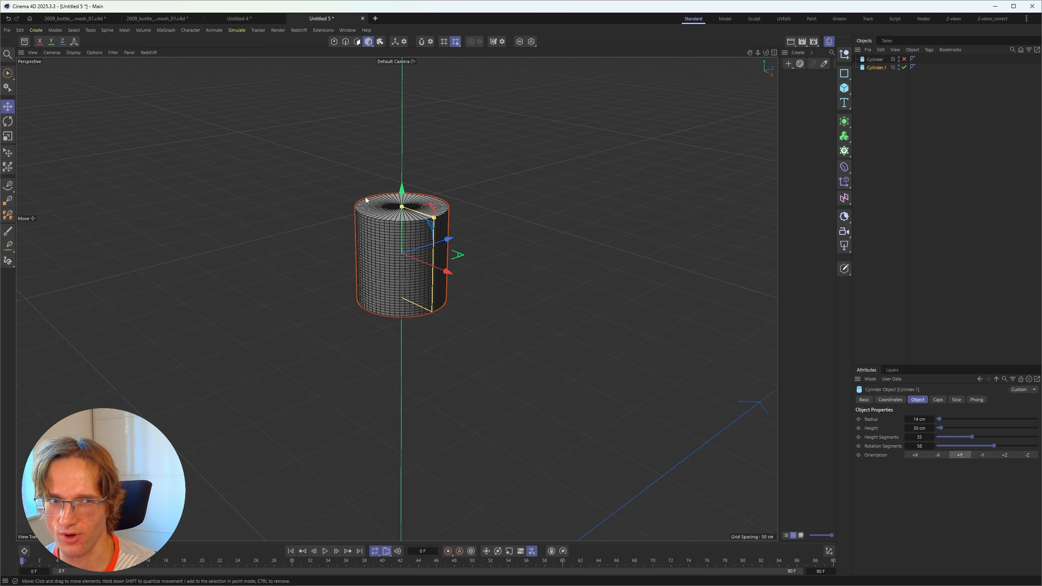
pyautogui.write('20')
pyautogui.press('Return')
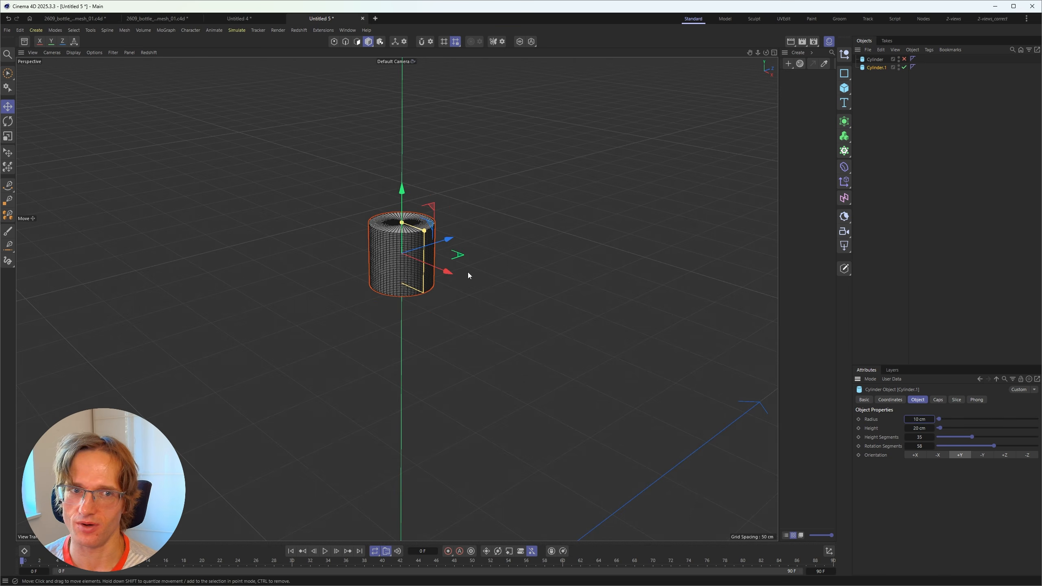
pyautogui.keyDown('alt'); pyautogui.moveTo(375, 238); pyautogui.dragTo(389, 262, button='right'); pyautogui.keyUp('alt')
pyautogui.keyDown('alt'); pyautogui.moveTo(389, 255); pyautogui.dragTo(397, 261); pyautogui.keyUp('alt')
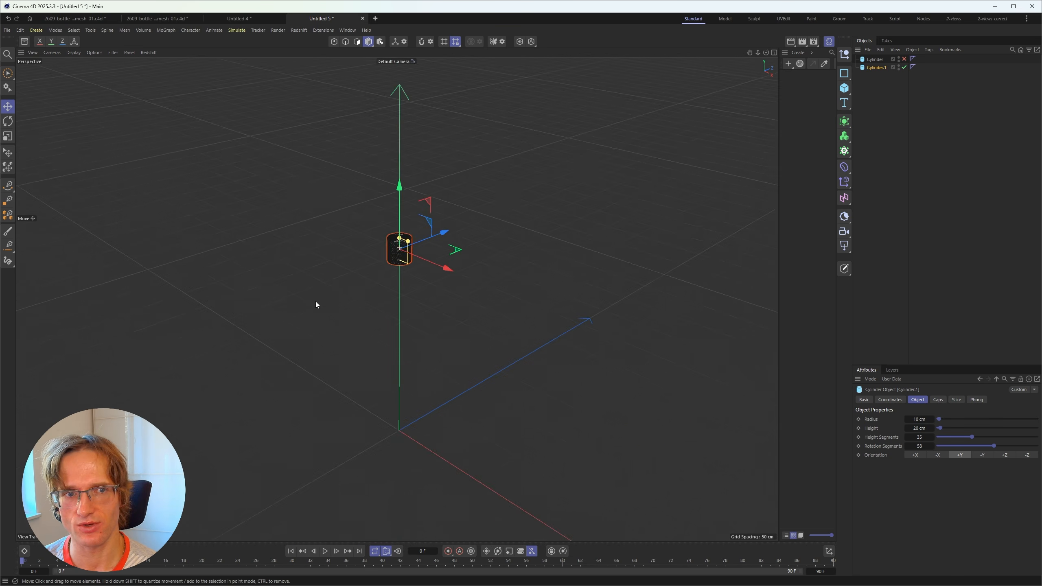
pyautogui.keyDown('alt'); pyautogui.moveTo(452, 300); pyautogui.dragTo(427, 262); pyautogui.keyUp('alt')
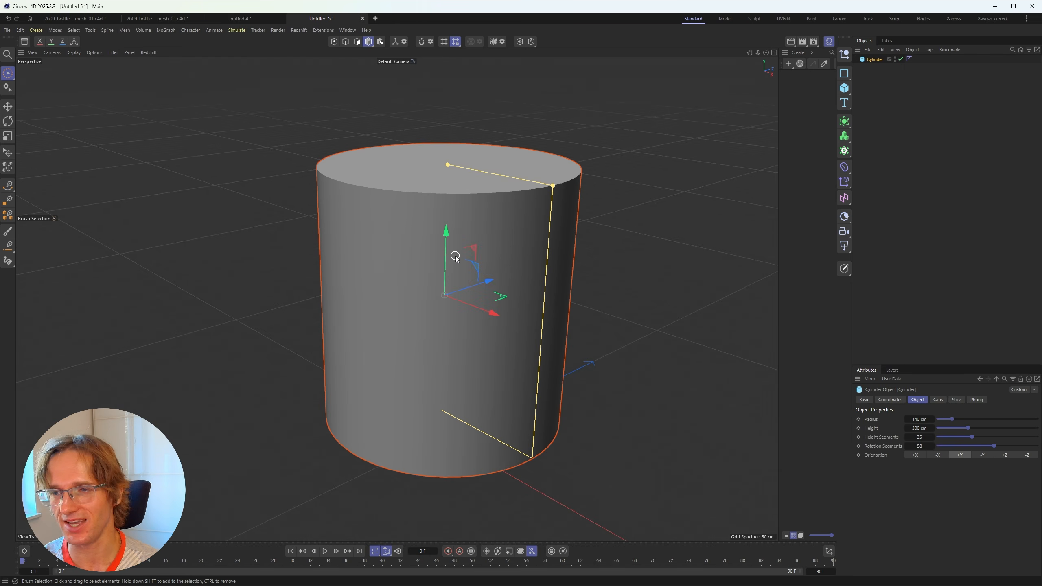
# Return to the full-size 140 × 300 cm cylinder and show it with Gouraud Shading (Lines)
pyautogui.moveTo(442, 254)
pyautogui.keyDown('alt'); pyautogui.mouseDown()
pyautogui.moveTo(487, 247)
pyautogui.moveTo(459, 208)
pyautogui.moveTo(448, 211)
pyautogui.moveTo(494, 179)
pyautogui.mouseUp(); pyautogui.keyUp('alt')
pyautogui.press('n')
pyautogui.press('b')
pyautogui.scroll(2, 446, 213)
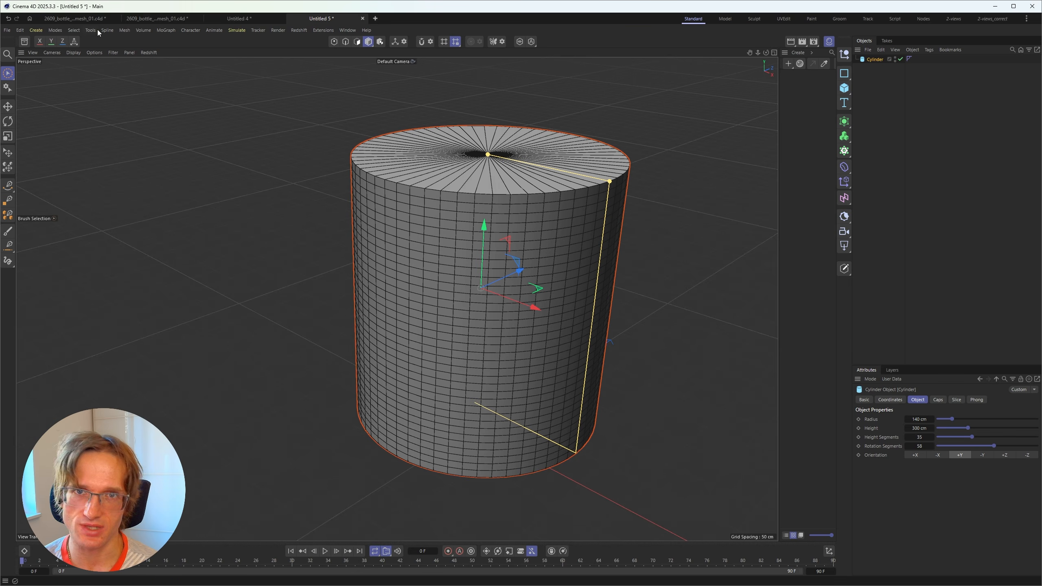
# Round the cylinder caps with a 5 cm fillet and squash it along X into an oval
pyautogui.moveTo(892, 453); pyautogui.dragTo(740, 401)
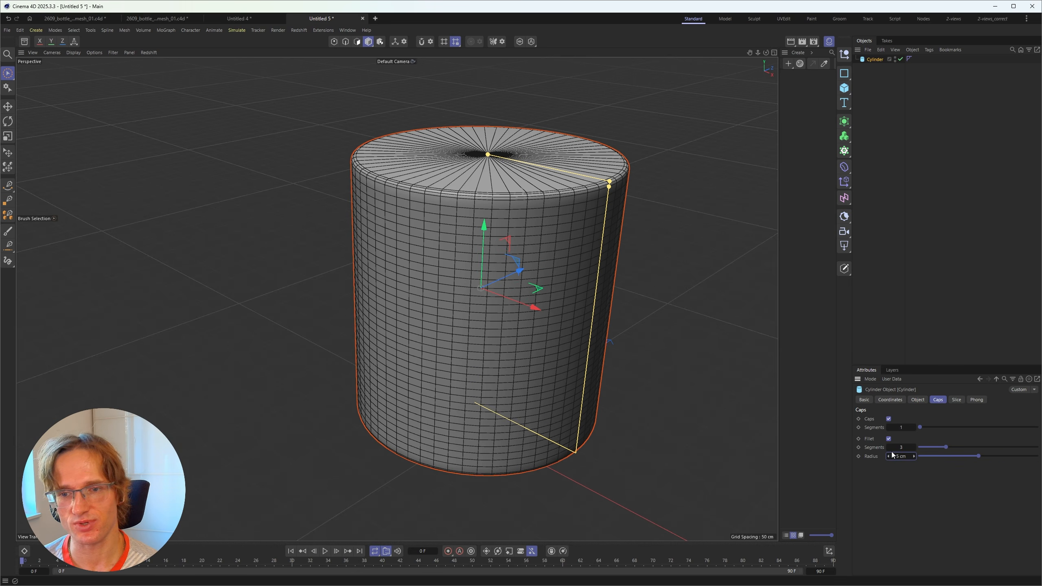
pyautogui.keyDown('alt'); pyautogui.moveTo(468, 252); pyautogui.dragTo(464, 209); pyautogui.keyUp('alt')
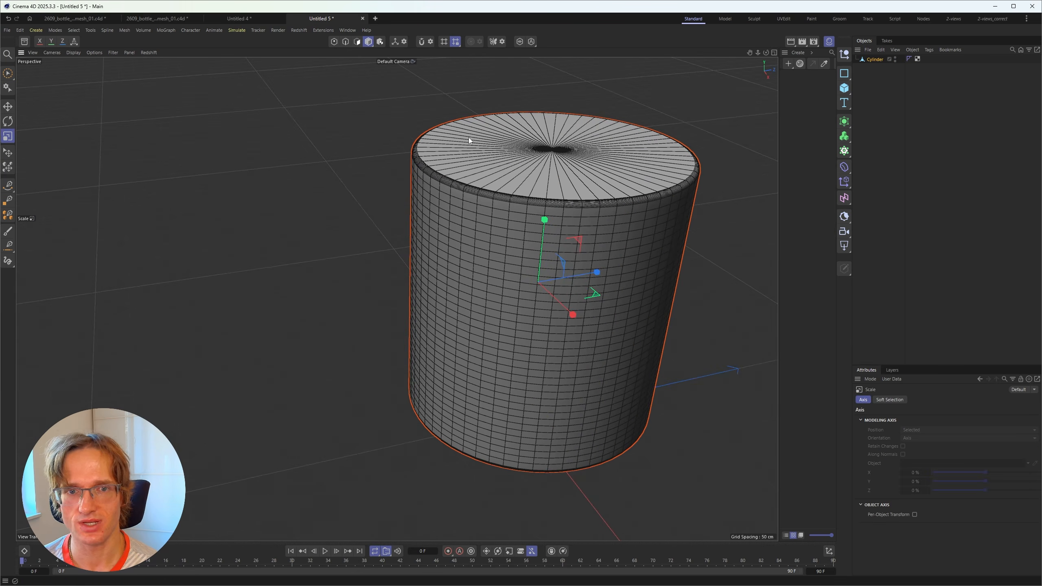
pyautogui.moveTo(597, 274); pyautogui.dragTo(569, 286)
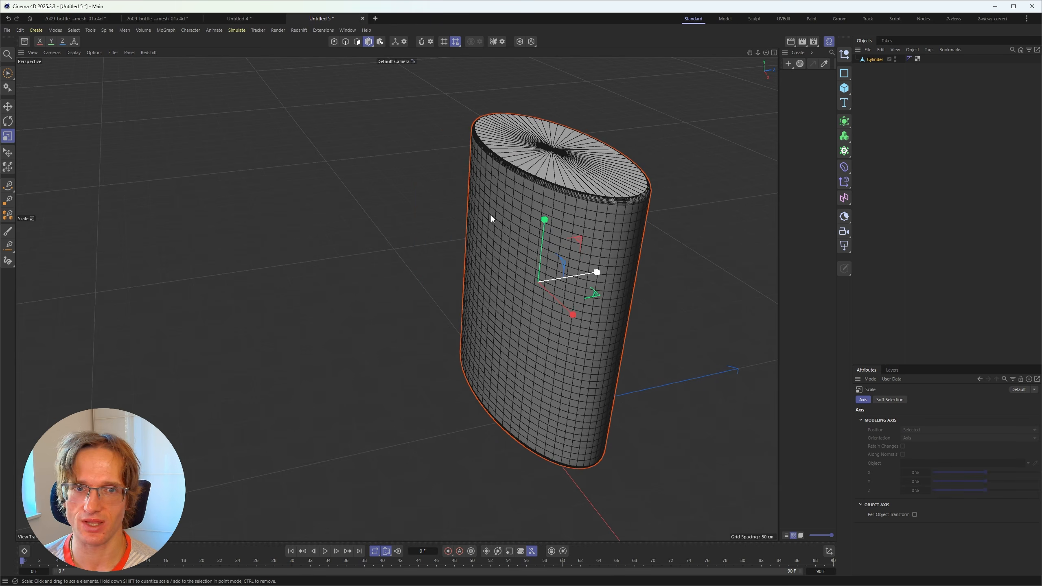
pyautogui.moveTo(491, 215)
pyautogui.keyDown('alt'); pyautogui.mouseDown()
pyautogui.moveTo(549, 200)
pyautogui.moveTo(503, 212)
pyautogui.mouseUp(); pyautogui.keyUp('alt')
pyautogui.click(8, 73)
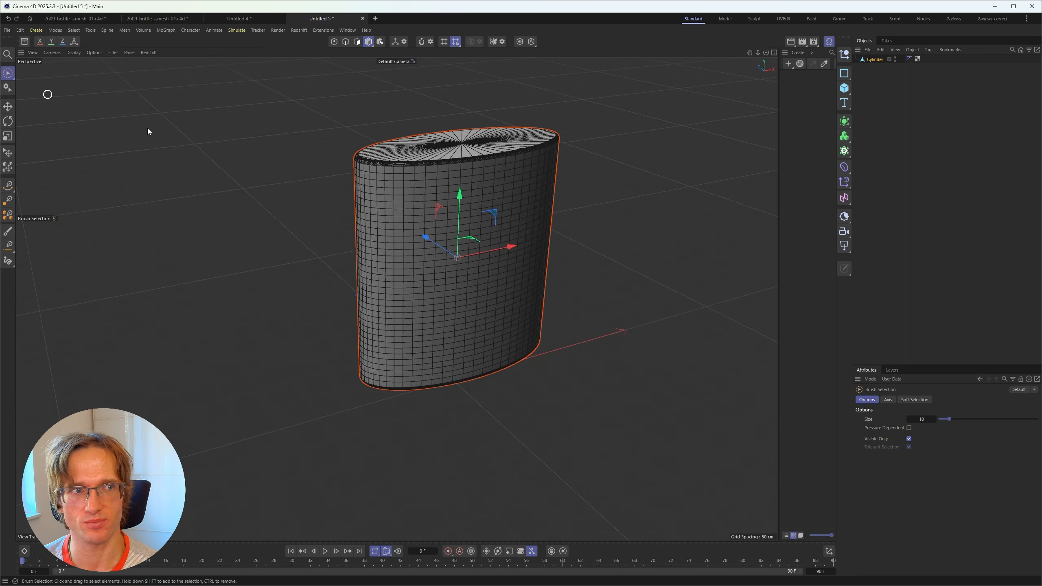
# Orbit around the oval mesh, then jump the After Effects bottle render to 0:00:02:19
pyautogui.moveTo(146, 128)
pyautogui.keyDown('alt'); pyautogui.mouseDown()
pyautogui.moveTo(515, 204)
pyautogui.moveTo(341, 204)
pyautogui.mouseUp(); pyautogui.keyUp('alt')
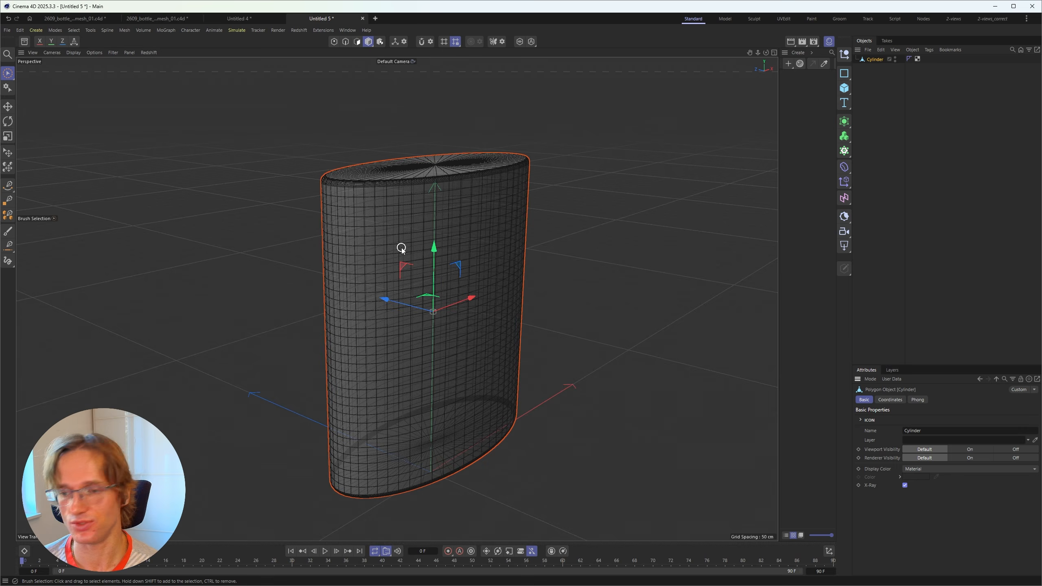
pyautogui.keyDown('alt'); pyautogui.moveTo(410, 247); pyautogui.dragTo(369, 247); pyautogui.keyUp('alt')
pyautogui.keyDown('alt'); pyautogui.moveTo(416, 279); pyautogui.dragTo(400, 264, button='middle'); pyautogui.keyUp('alt')
pyautogui.keyDown('alt'); pyautogui.moveTo(415, 278); pyautogui.dragTo(550, 134, button='right'); pyautogui.keyUp('alt')
pyautogui.keyDown('alt'); pyautogui.moveTo(394, 280); pyautogui.dragTo(414, 263); pyautogui.keyUp('alt')
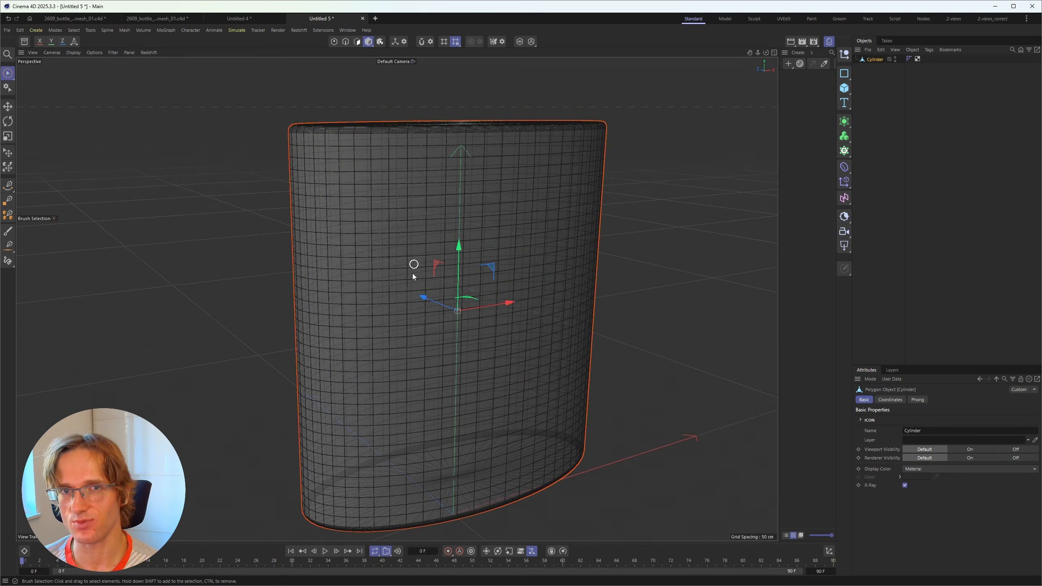
pyautogui.keyDown('alt'); pyautogui.moveTo(438, 371); pyautogui.dragTo(416, 402); pyautogui.keyUp('alt')
pyautogui.keyDown('alt'); pyautogui.moveTo(485, 280); pyautogui.dragTo(377, 217); pyautogui.keyUp('alt')
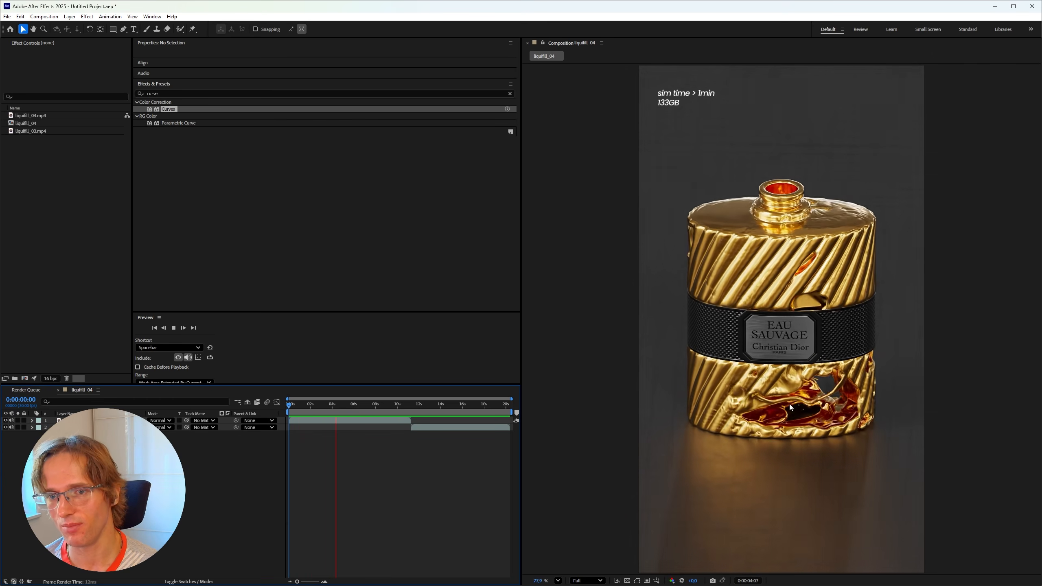
pyautogui.moveTo(330, 404); pyautogui.dragTo(304, 411)
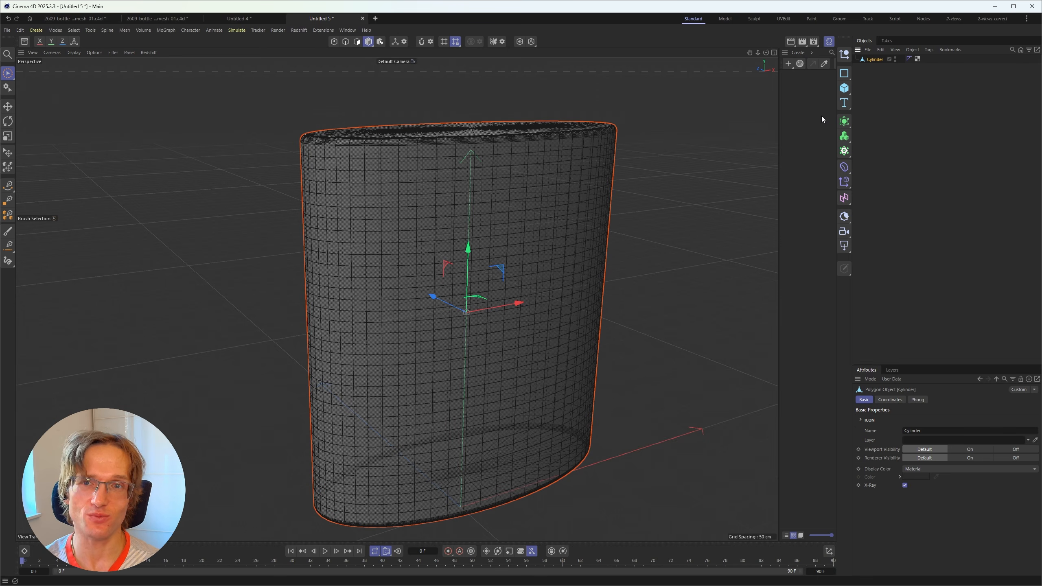
# Wrap the oval in a Thicken generator with 20 cm thickness and make it editable
pyautogui.click(845, 122)
pyautogui.click(876, 208)
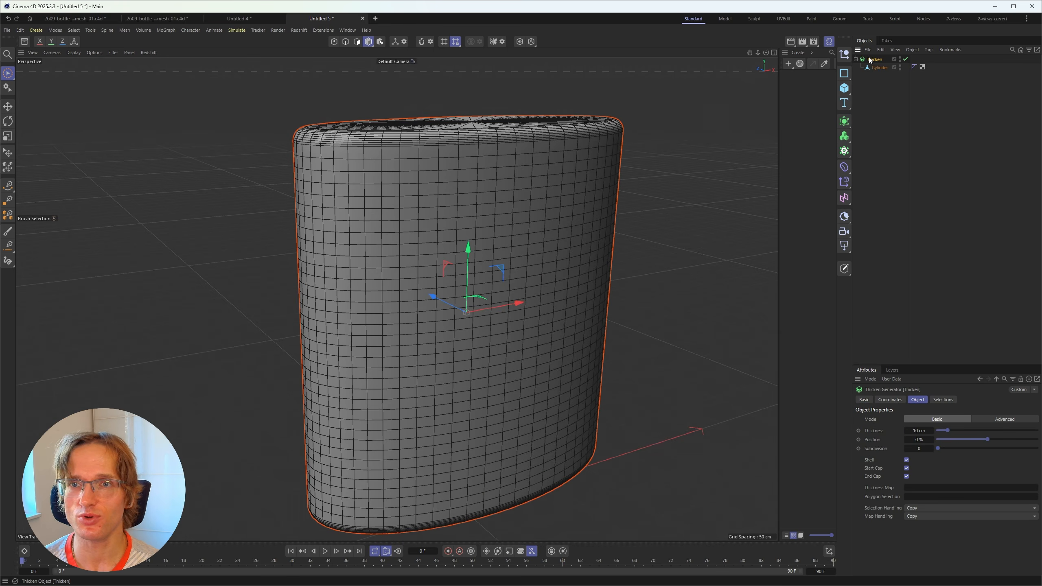
pyautogui.keyDown('alt'); pyautogui.moveTo(497, 246); pyautogui.dragTo(530, 209); pyautogui.keyUp('alt')
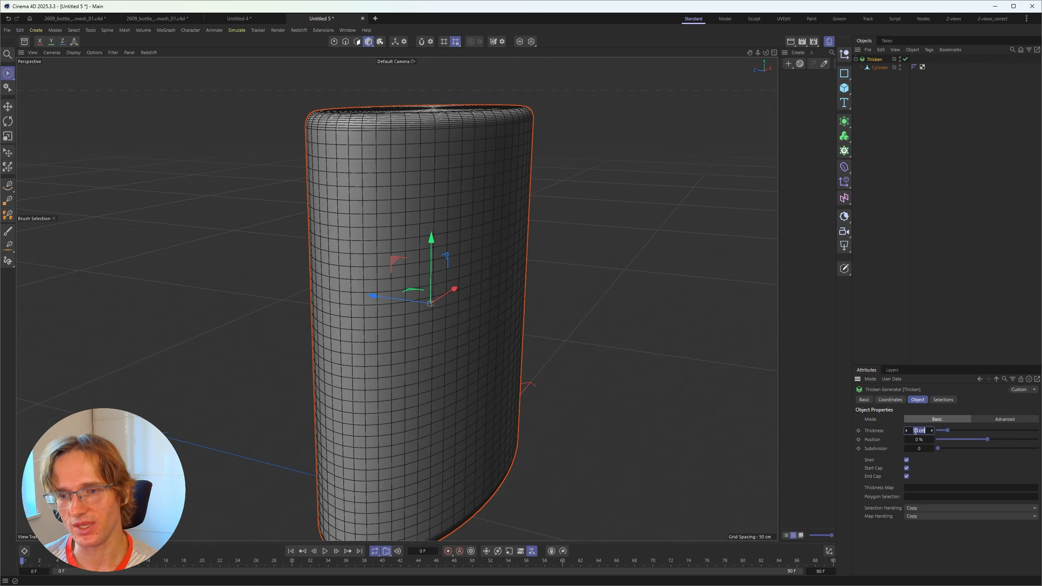
pyautogui.click(913, 435)
pyautogui.write('20')
pyautogui.press('Return')
pyautogui.scroll(-3, 366, 209)
pyautogui.keyDown('alt'); pyautogui.moveTo(365, 210); pyautogui.dragTo(430, 201); pyautogui.keyUp('alt')
pyautogui.press('c')
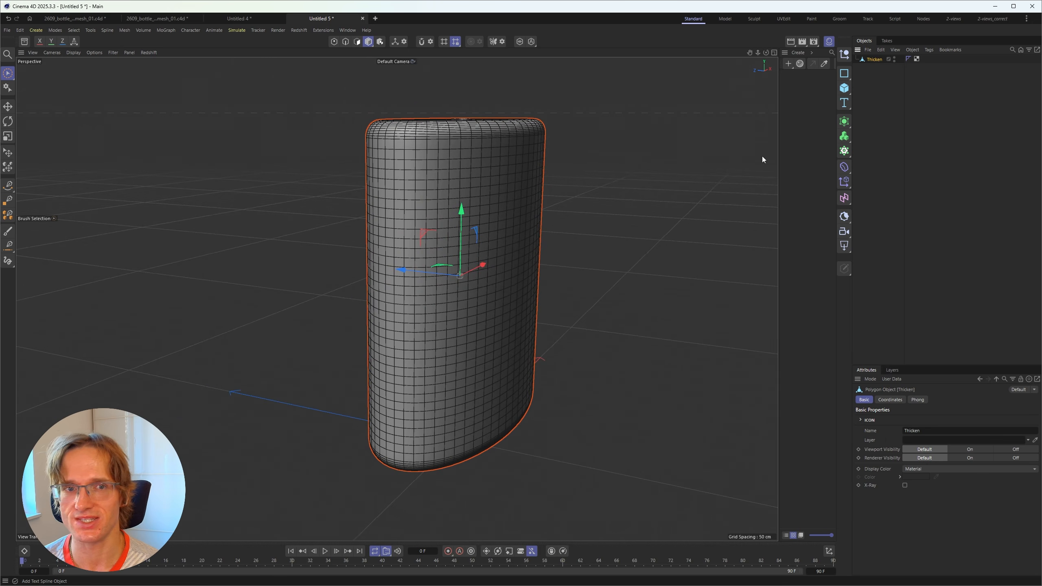
# Enable X-Ray on the Thicken mesh, inspect its inner wall up close, then deselect it
pyautogui.click(904, 485)
pyautogui.scroll(5, 475, 260)
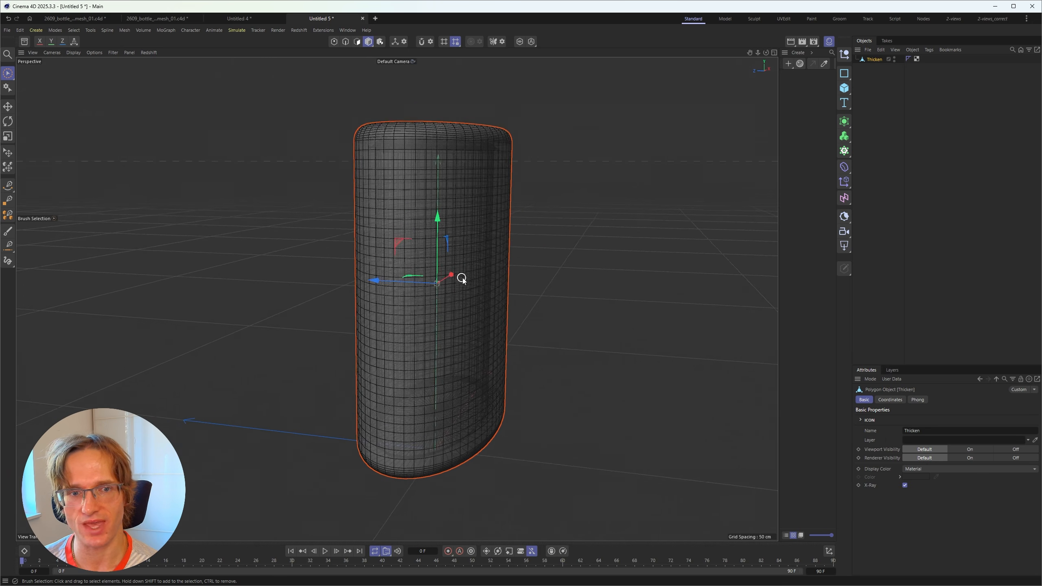
pyautogui.scroll(8, 546, 266)
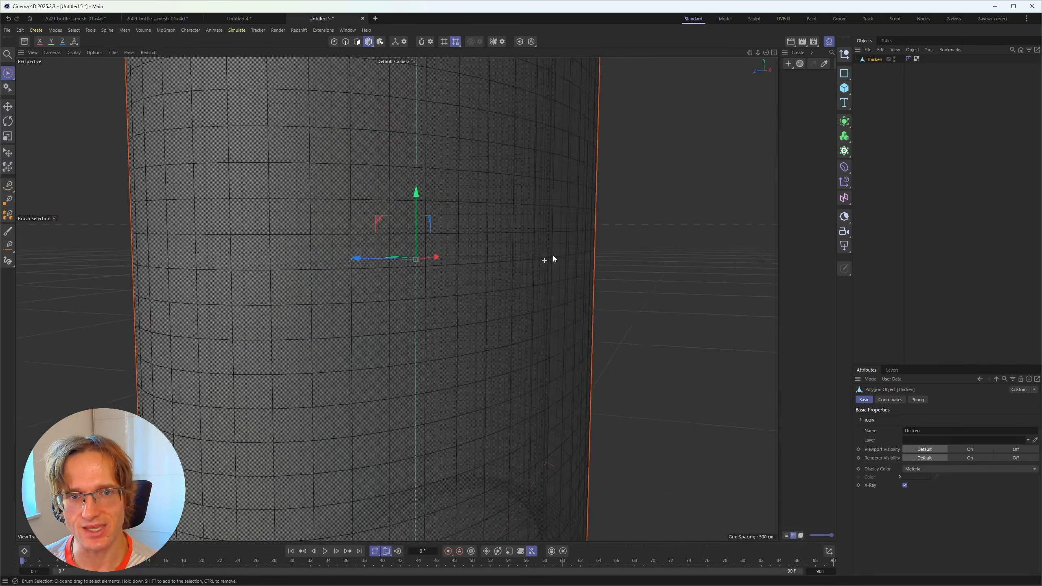
pyautogui.scroll(-8, 540, 254)
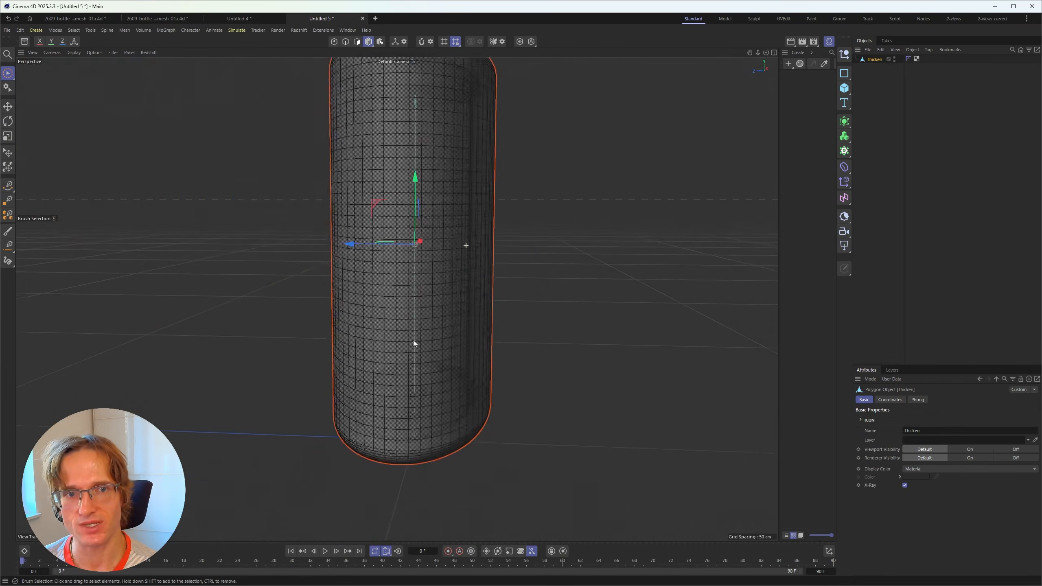
pyautogui.scroll(10, 479, 273)
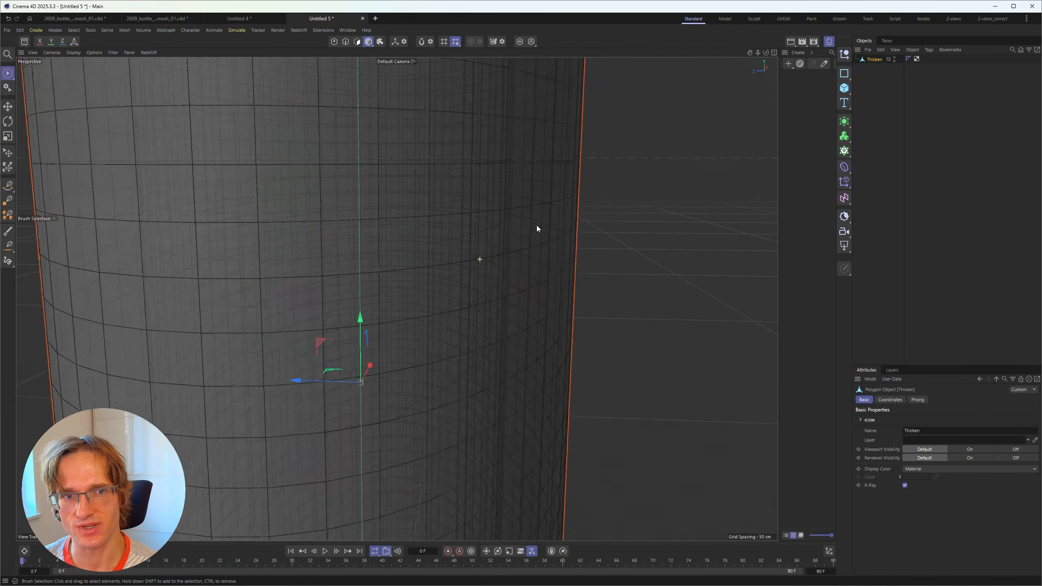
pyautogui.scroll(10, 549, 222)
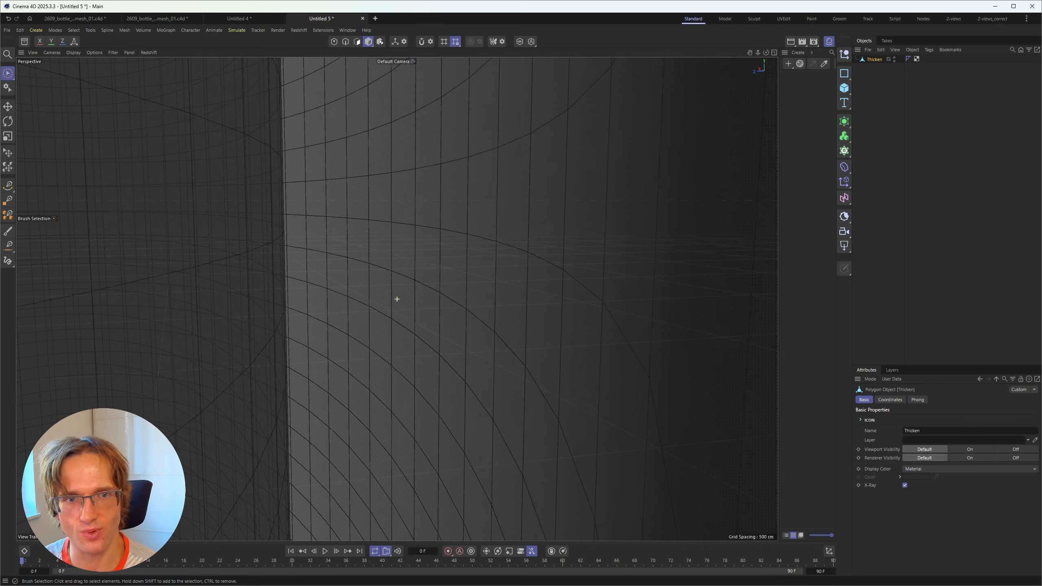
pyautogui.moveTo(361, 292)
pyautogui.keyDown('alt'); pyautogui.mouseDown()
pyautogui.moveTo(363, 342)
pyautogui.moveTo(318, 181)
pyautogui.mouseUp(); pyautogui.keyUp('alt')
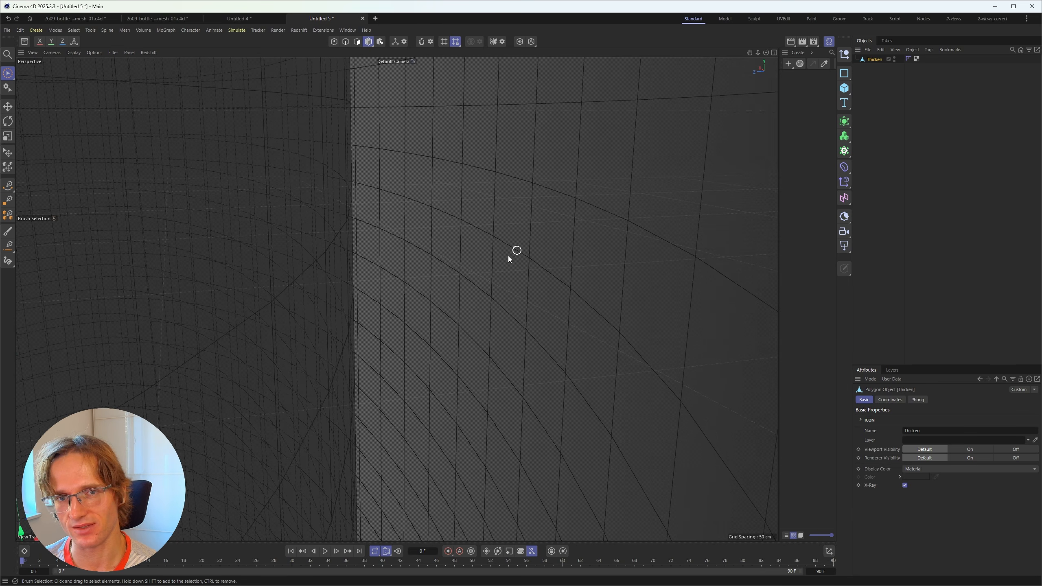
pyautogui.keyDown('alt'); pyautogui.moveTo(509, 259); pyautogui.dragTo(398, 340, button='right'); pyautogui.keyUp('alt')
pyautogui.keyDown('alt'); pyautogui.moveTo(398, 340); pyautogui.dragTo(511, 330); pyautogui.keyUp('alt')
pyautogui.click(512, 330)
pyautogui.keyDown('alt'); pyautogui.moveTo(511, 330); pyautogui.dragTo(449, 275, button='middle'); pyautogui.keyUp('alt')
pyautogui.keyDown('alt'); pyautogui.moveTo(449, 275); pyautogui.dragTo(396, 263); pyautogui.keyUp('alt')
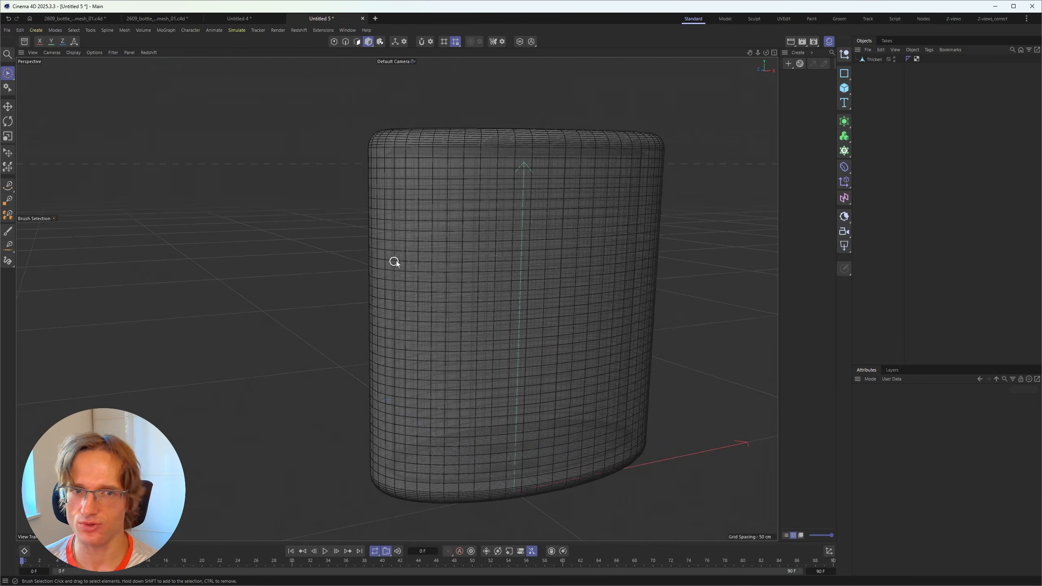
pyautogui.keyDown('alt'); pyautogui.moveTo(528, 243); pyautogui.dragTo(483, 232, button='middle'); pyautogui.keyUp('alt')
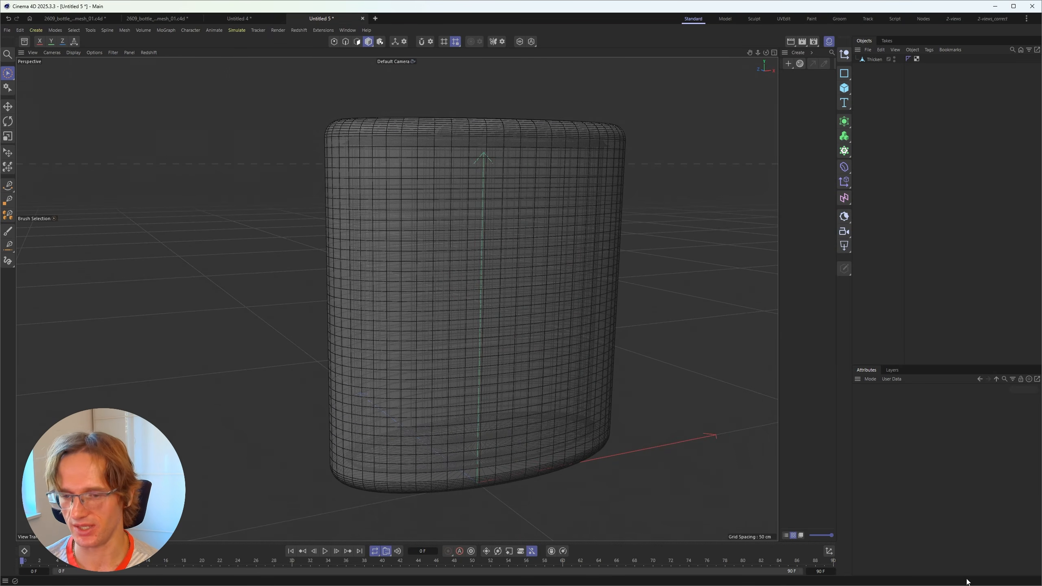
# In LiquiGen, select the 04 bottle geometry node and orbit the viewport around the bottle
pyautogui.click(969, 580)
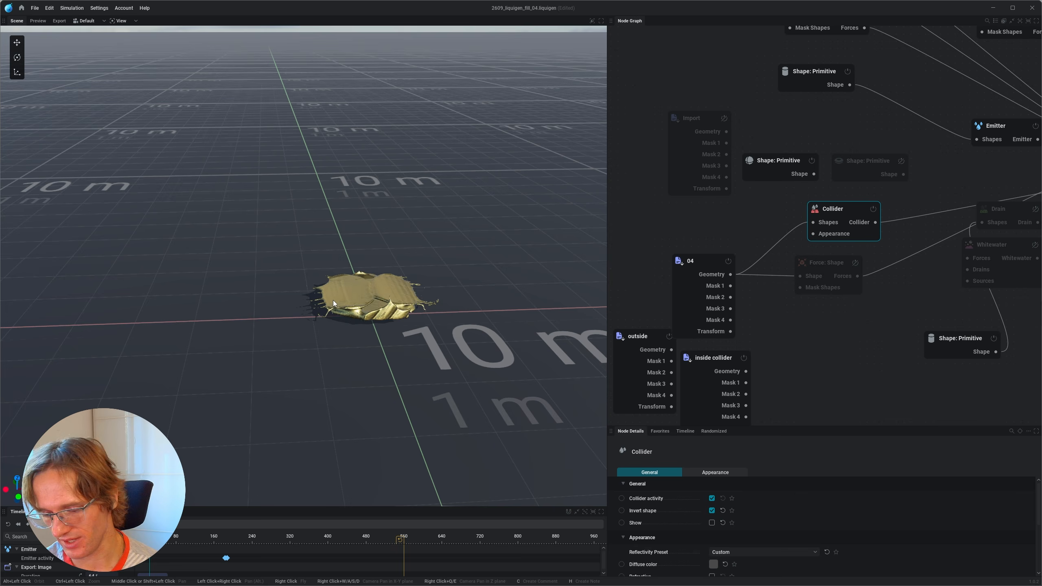
pyautogui.scroll(5, 333, 304)
pyautogui.keyDown('alt'); pyautogui.moveTo(333, 304); pyautogui.dragTo(385, 326); pyautogui.keyUp('alt')
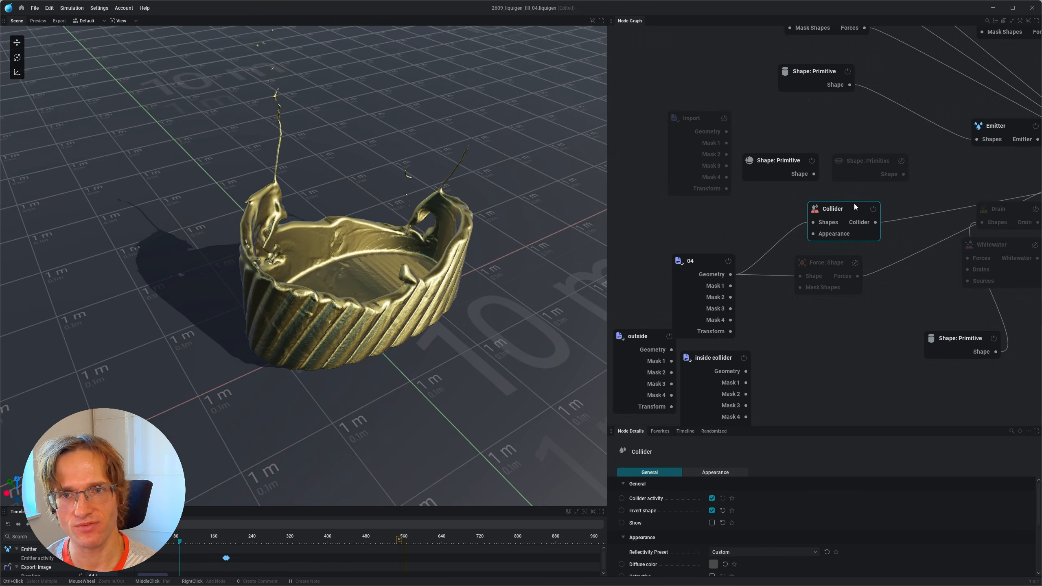
pyautogui.moveTo(841, 209); pyautogui.dragTo(839, 208)
pyautogui.click(689, 263)
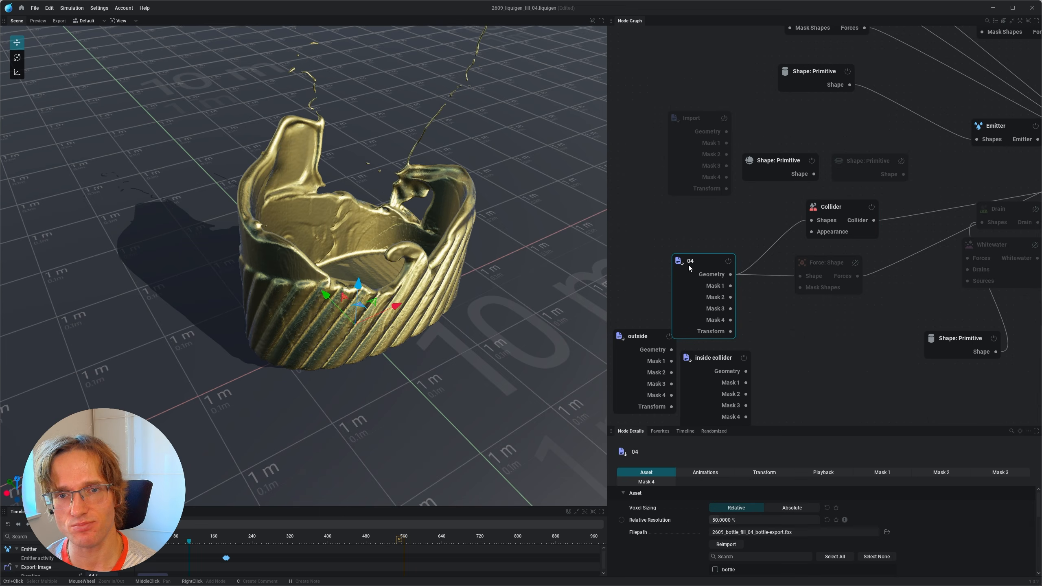
pyautogui.keyDown('alt'); pyautogui.moveTo(423, 329); pyautogui.dragTo(424, 194); pyautogui.keyUp('alt')
pyautogui.scroll(-5, 374, 241)
pyautogui.scroll(3, 381, 211)
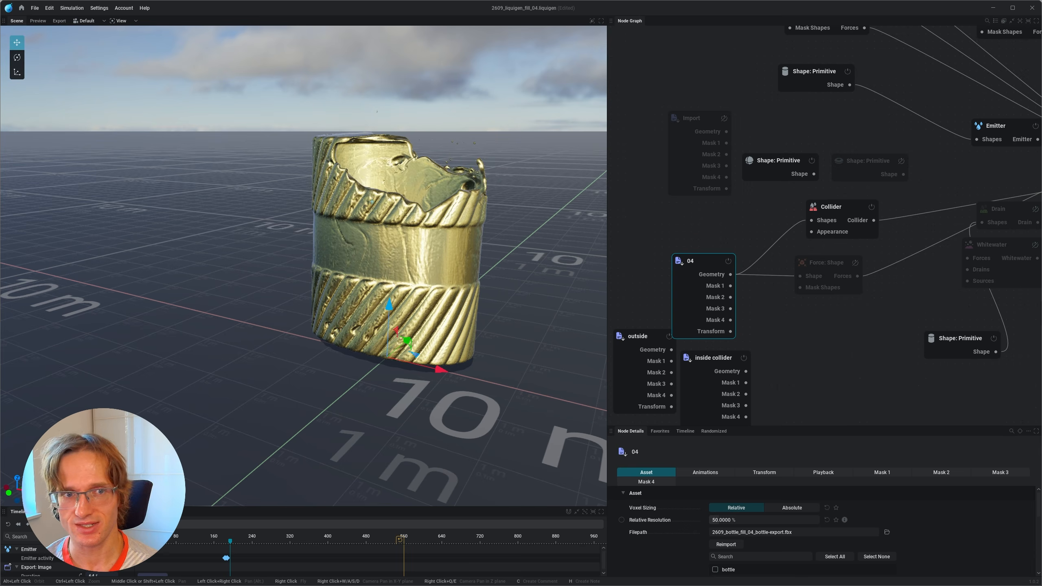
pyautogui.keyDown('alt'); pyautogui.moveTo(372, 202); pyautogui.dragTo(367, 169); pyautogui.keyUp('alt')
pyautogui.keyDown('alt'); pyautogui.moveTo(346, 207); pyautogui.dragTo(305, 184); pyautogui.keyUp('alt')
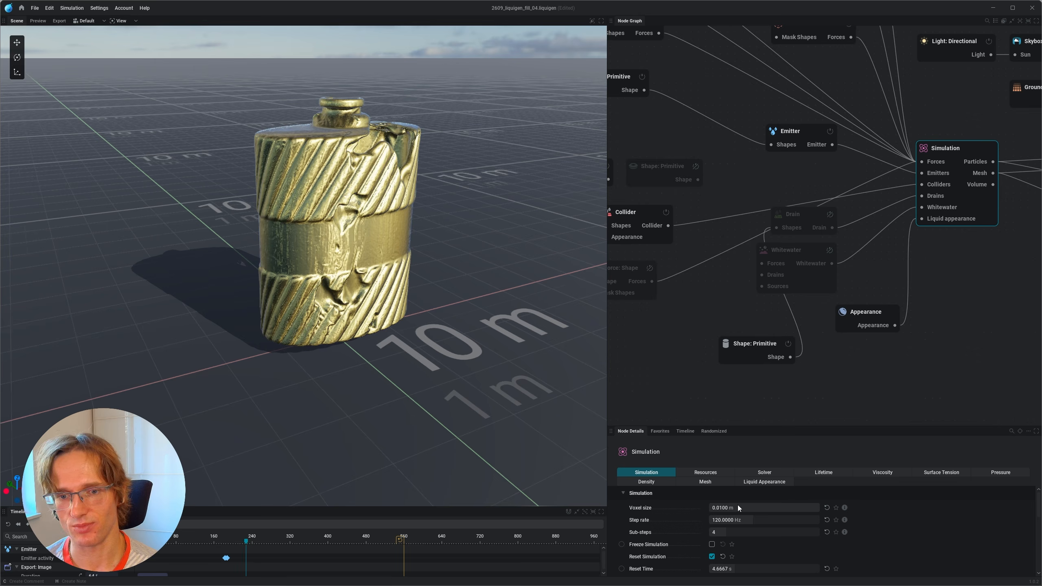
# Set voxel size to 0.015 and restart the simulation with Higher quality meshing turned off
pyautogui.write('0.015')
pyautogui.press('Return')
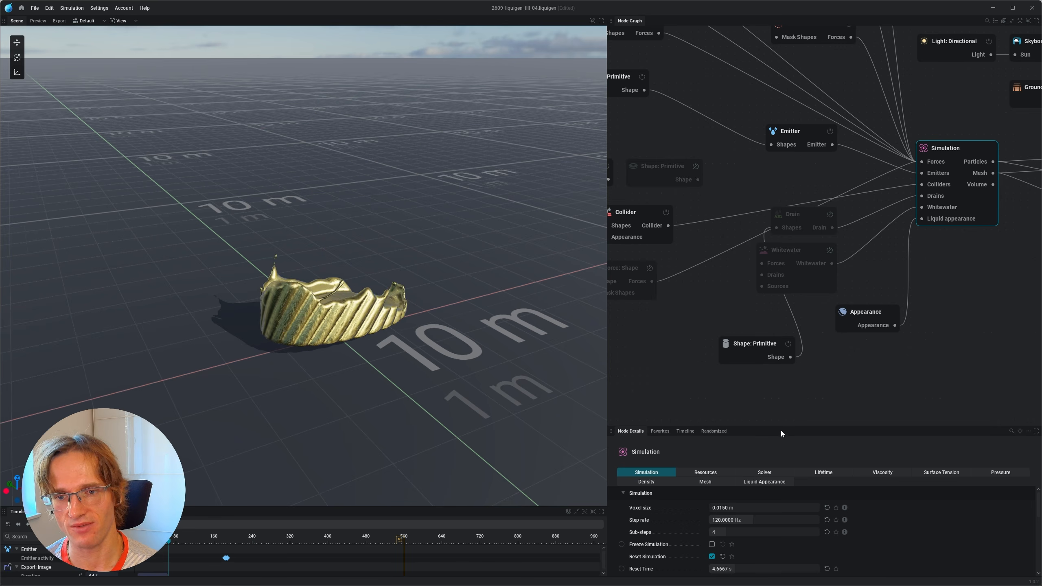
pyautogui.click(699, 482)
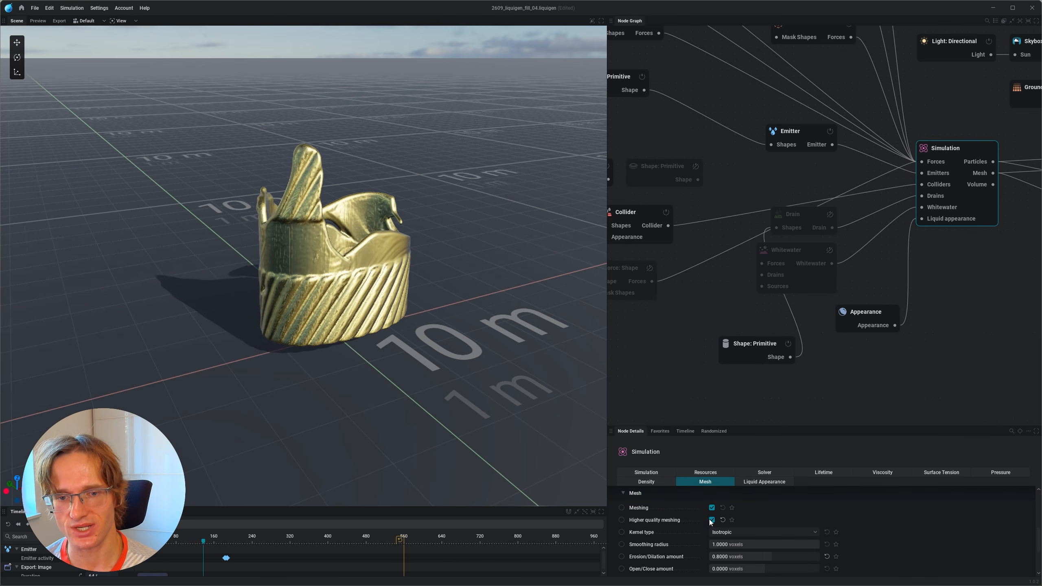
pyautogui.click(711, 521)
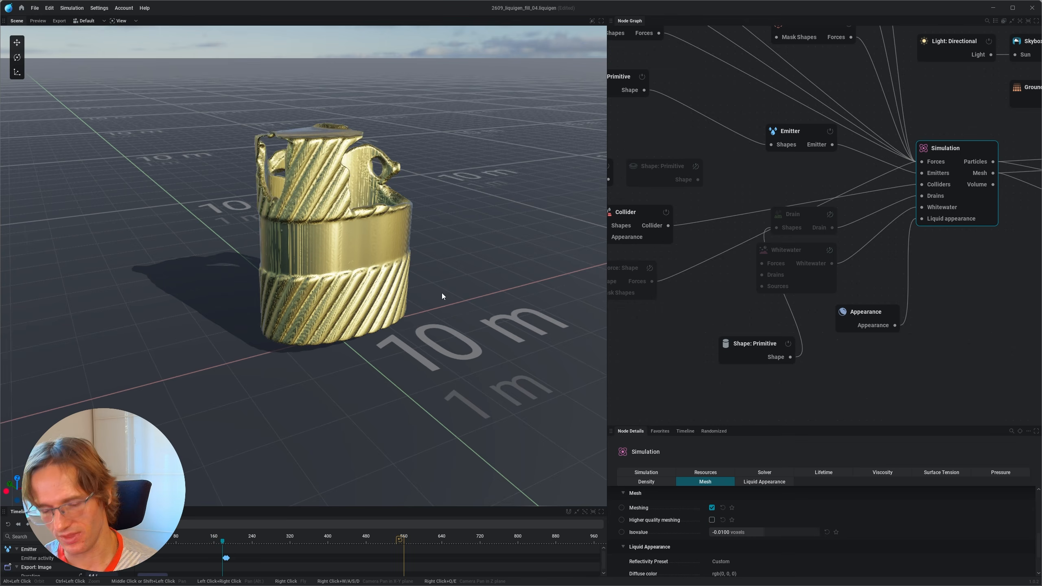
pyautogui.keyDown('alt'); pyautogui.moveTo(442, 296); pyautogui.dragTo(313, 274); pyautogui.keyUp('alt')
pyautogui.scroll(-1, 431, 288)
pyautogui.press('r')
pyautogui.scroll(3, 345, 306)
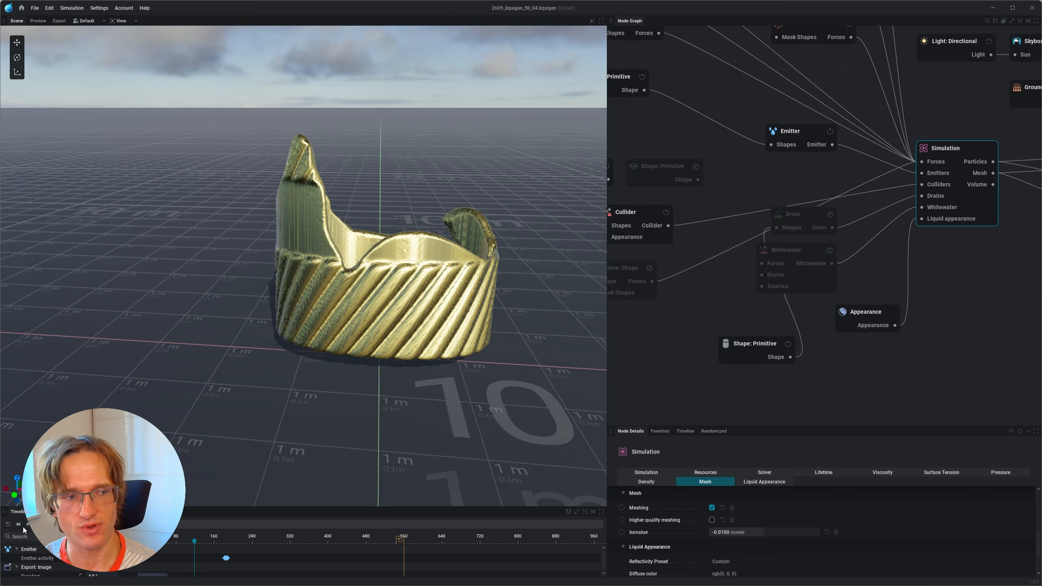
# Turn Higher quality meshing back on and return to the main simulation settings
pyautogui.click(712, 521)
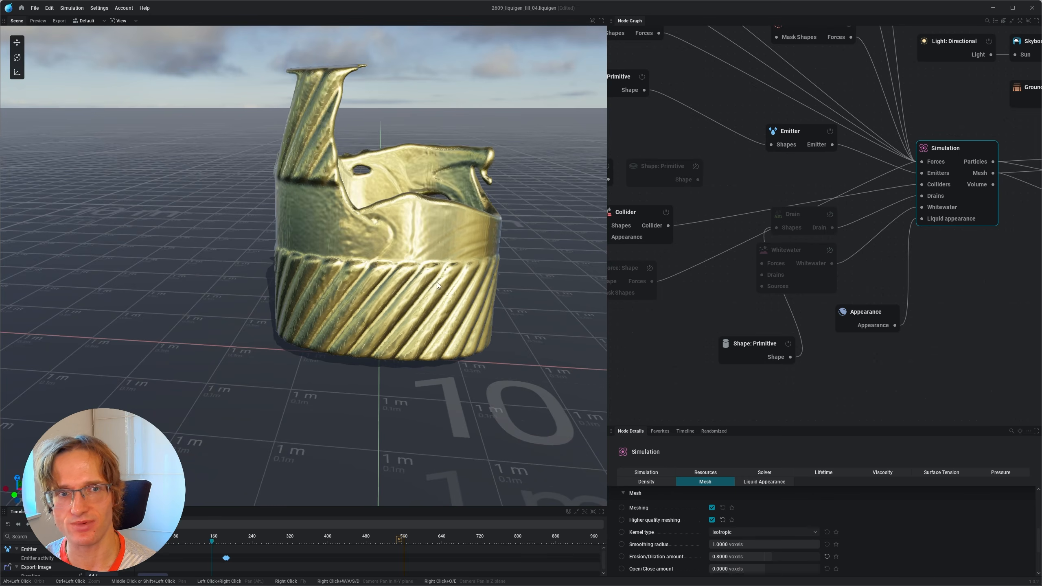
pyautogui.keyDown('alt'); pyautogui.moveTo(410, 253); pyautogui.dragTo(396, 236); pyautogui.keyUp('alt')
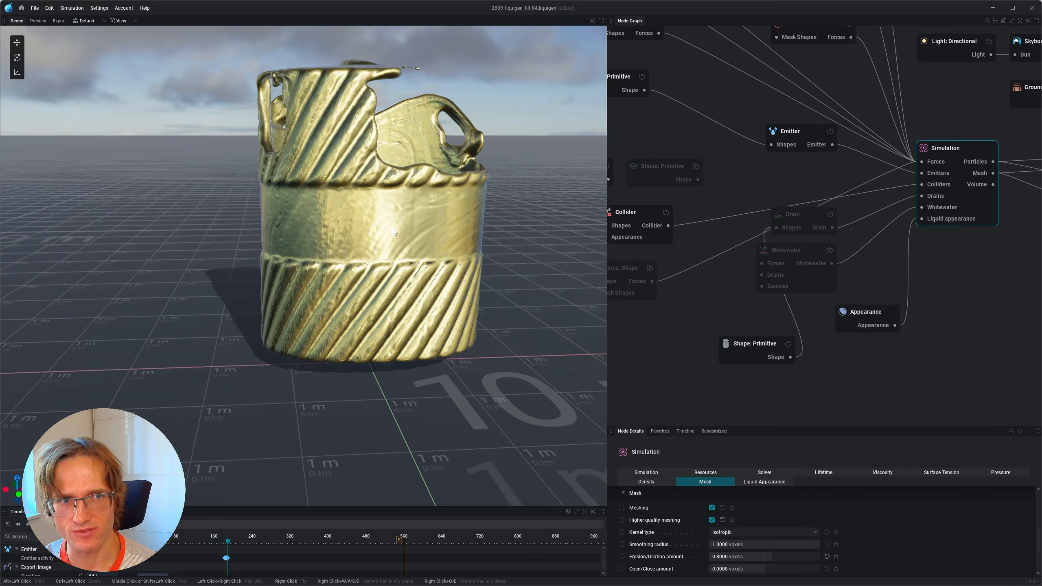
pyautogui.scroll(-1, 392, 228)
pyautogui.click(648, 473)
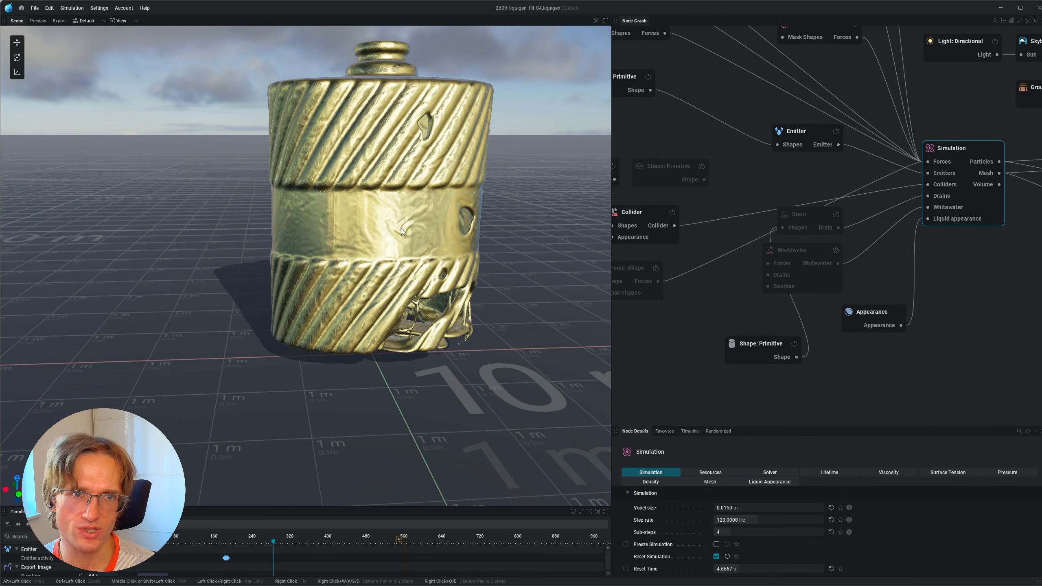
pyautogui.scroll(-1, 376, 272)
pyautogui.moveTo(375, 272); pyautogui.dragTo(357, 324, button='middle')
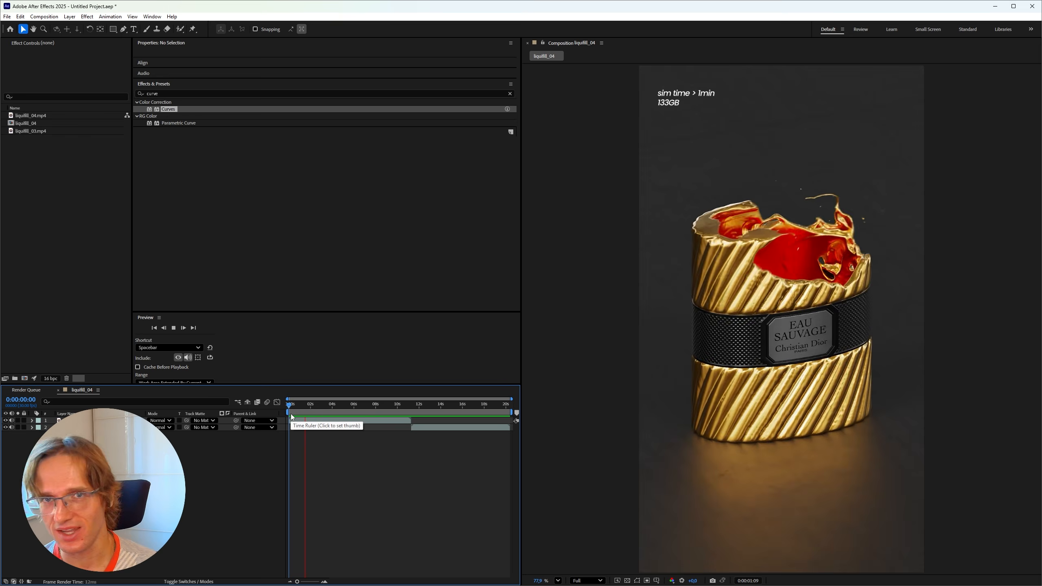